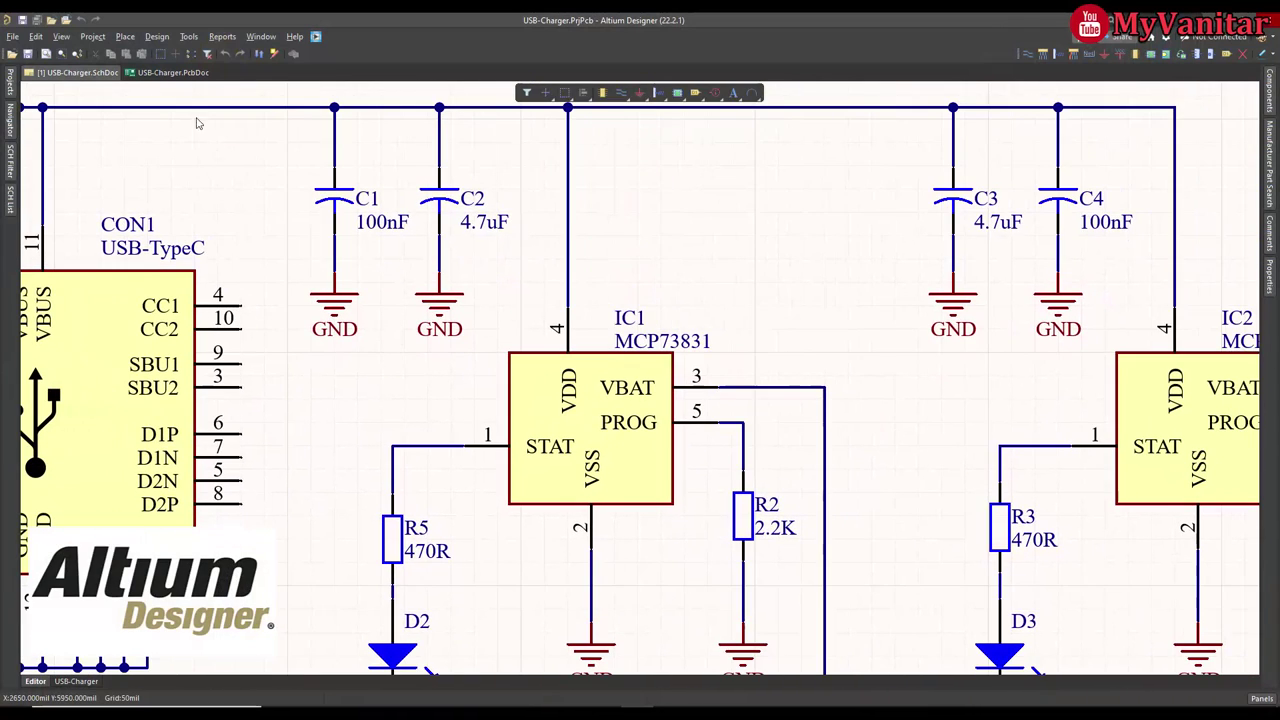
Open the USB-Charger PCB layout and show the board as a 3D model
left_click(170, 72)
right_click_drag(527, 272, 563, 318)
key("3")
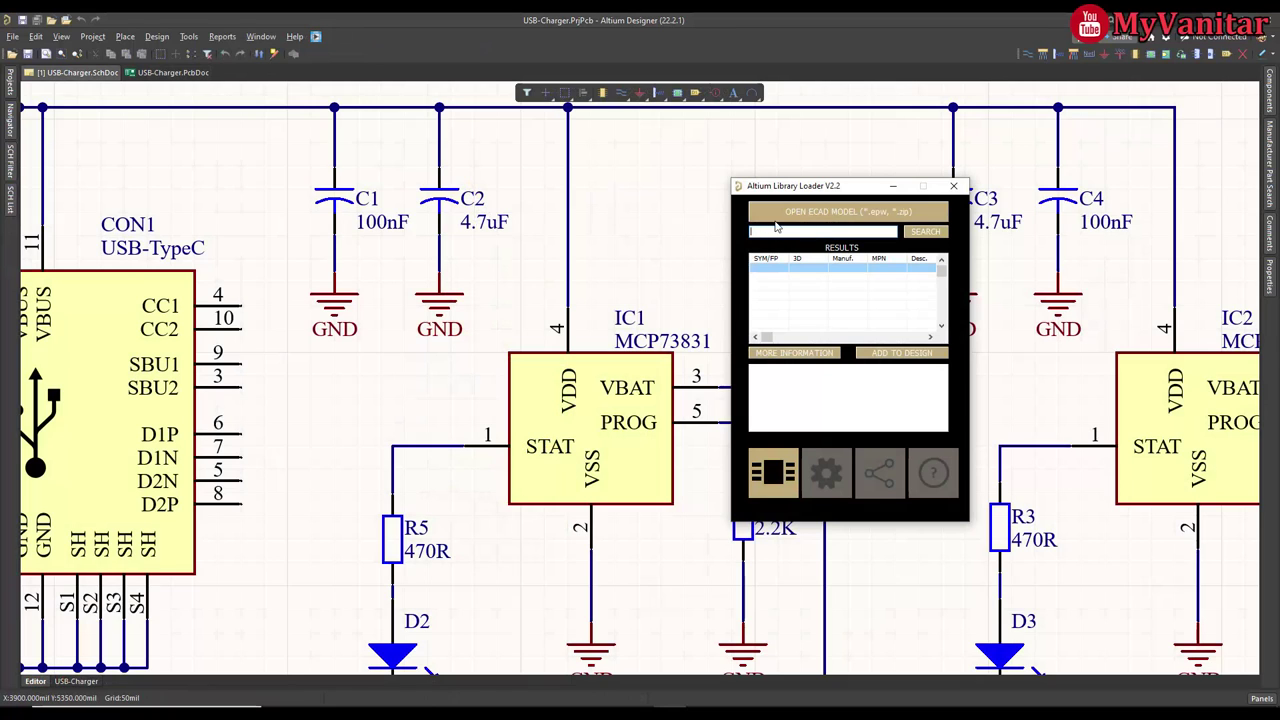
Search Library Loader for MCP738 and preview the MCP73831 variants through MCP73831-2ATI/OT
type("738")
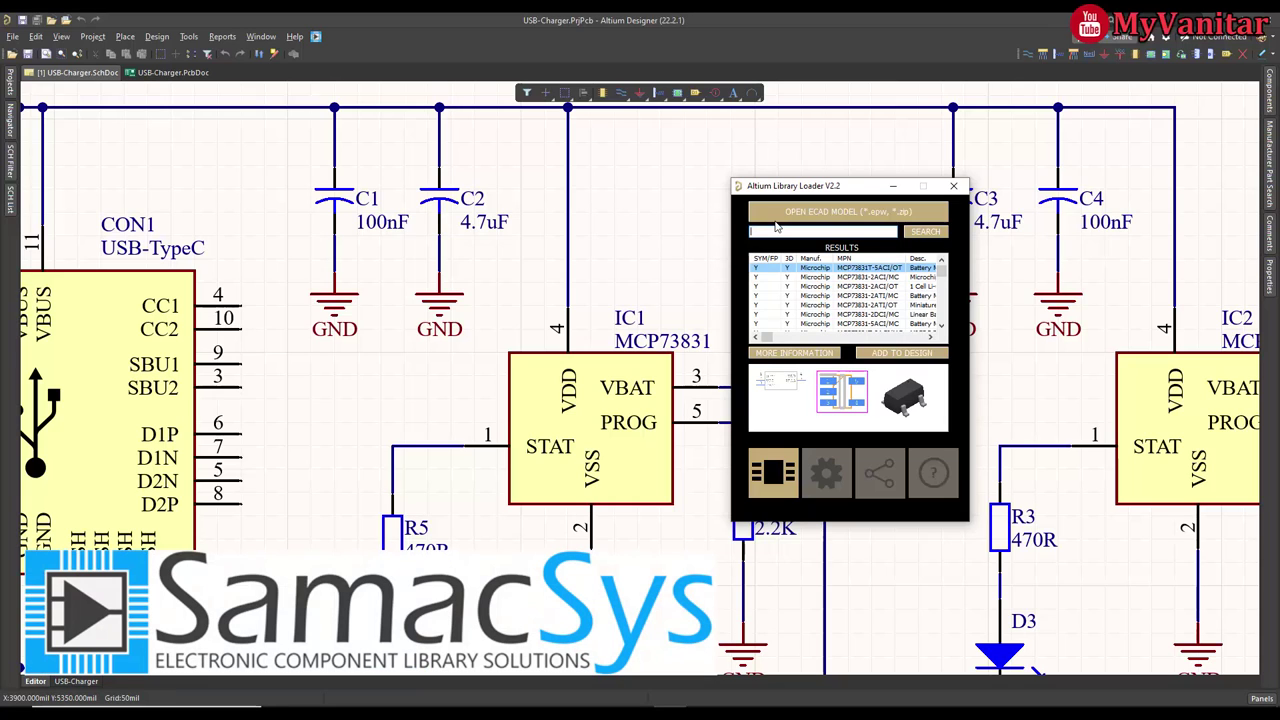
left_click(877, 278)
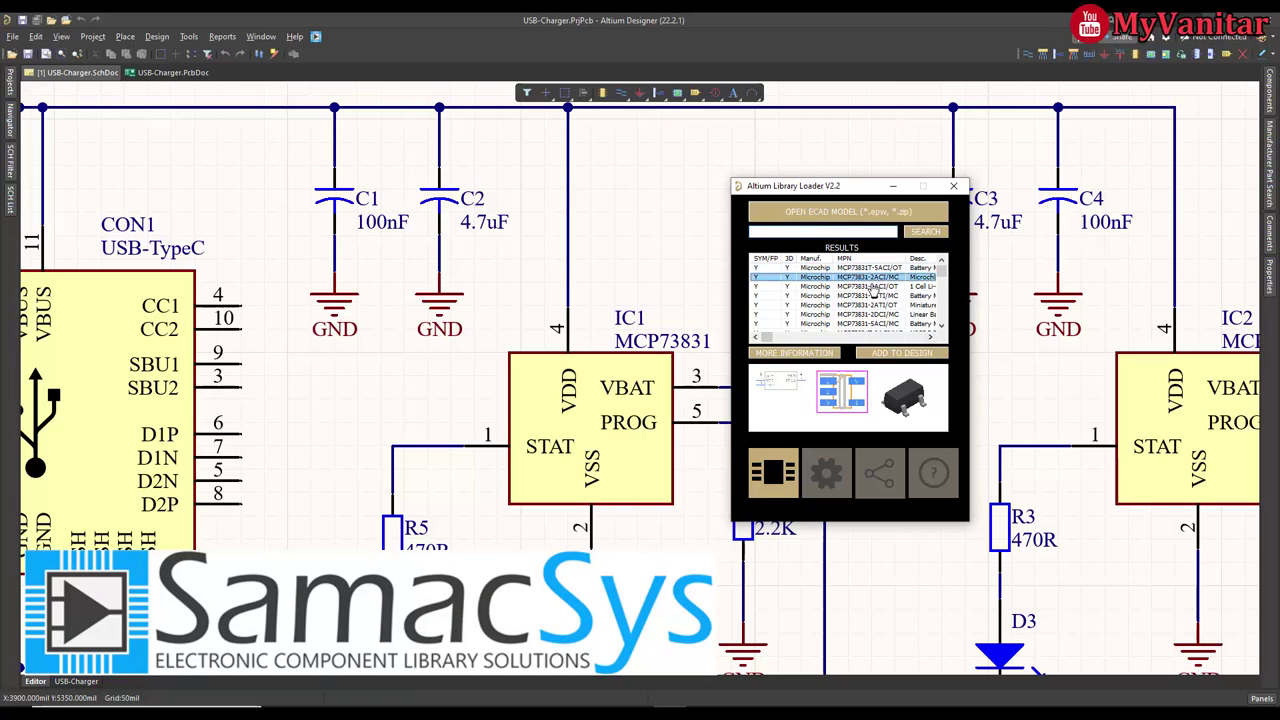
left_click(872, 287)
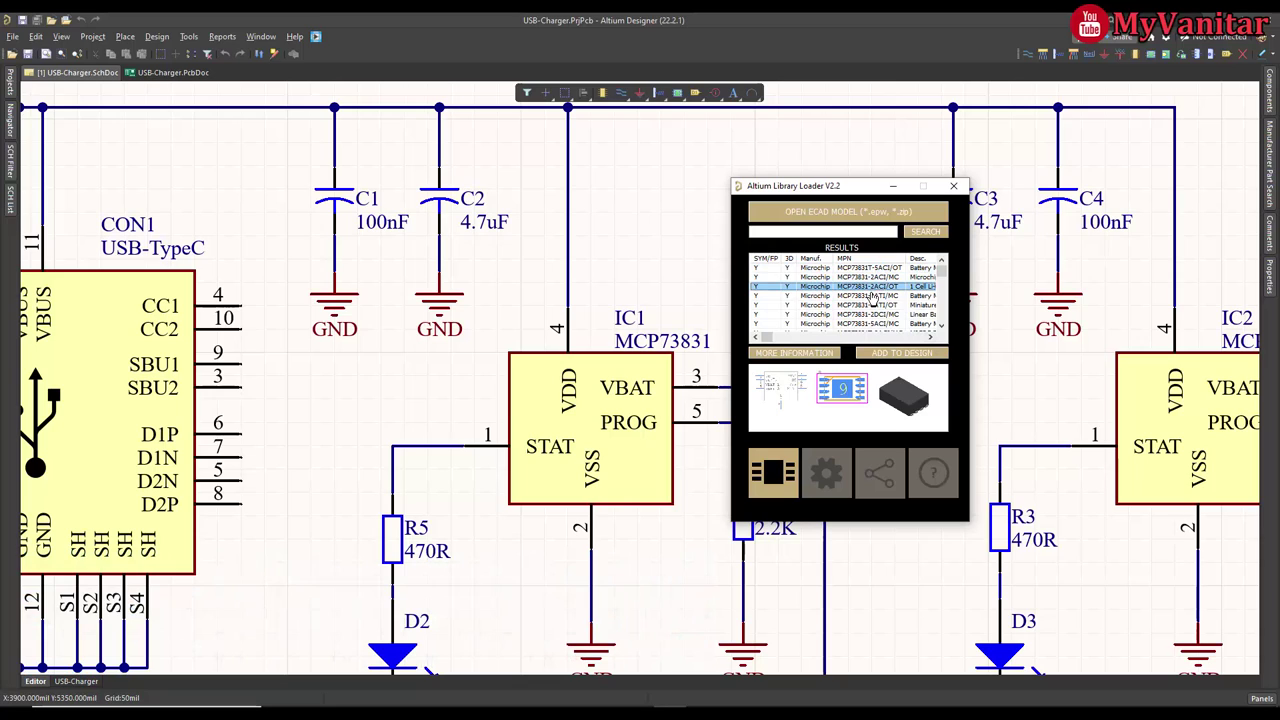
left_click(873, 296)
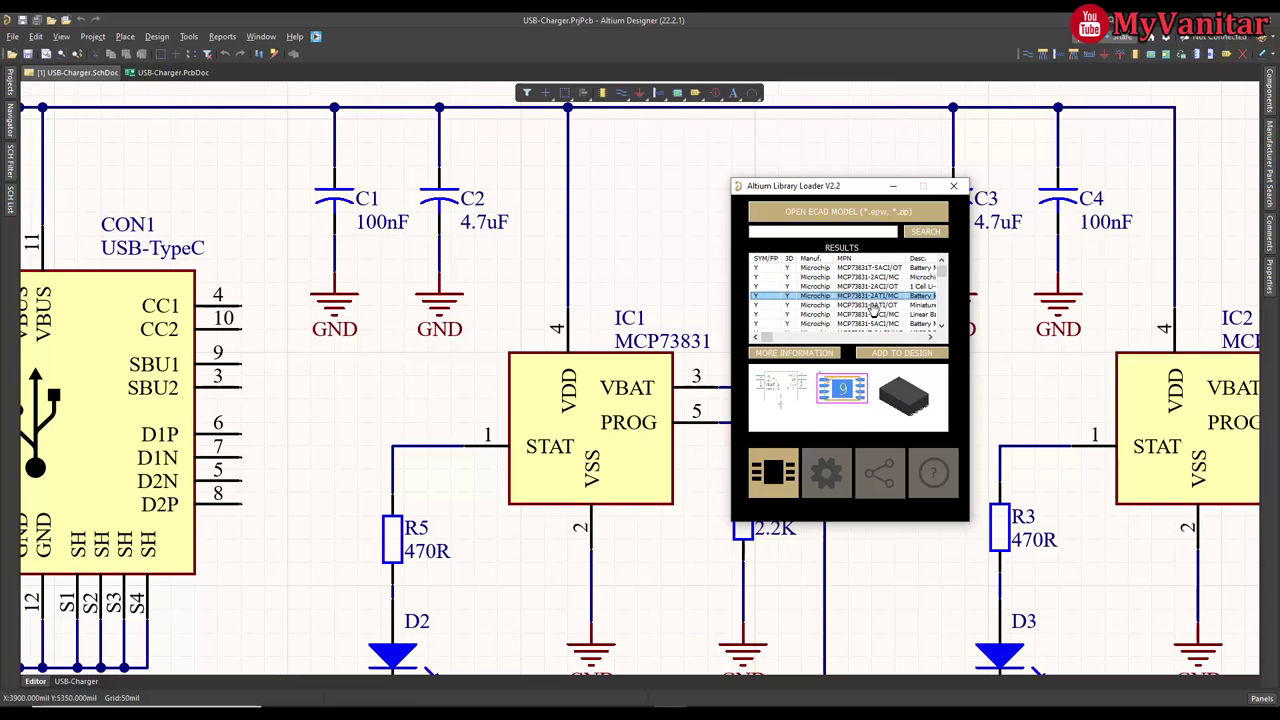
left_click(873, 306)
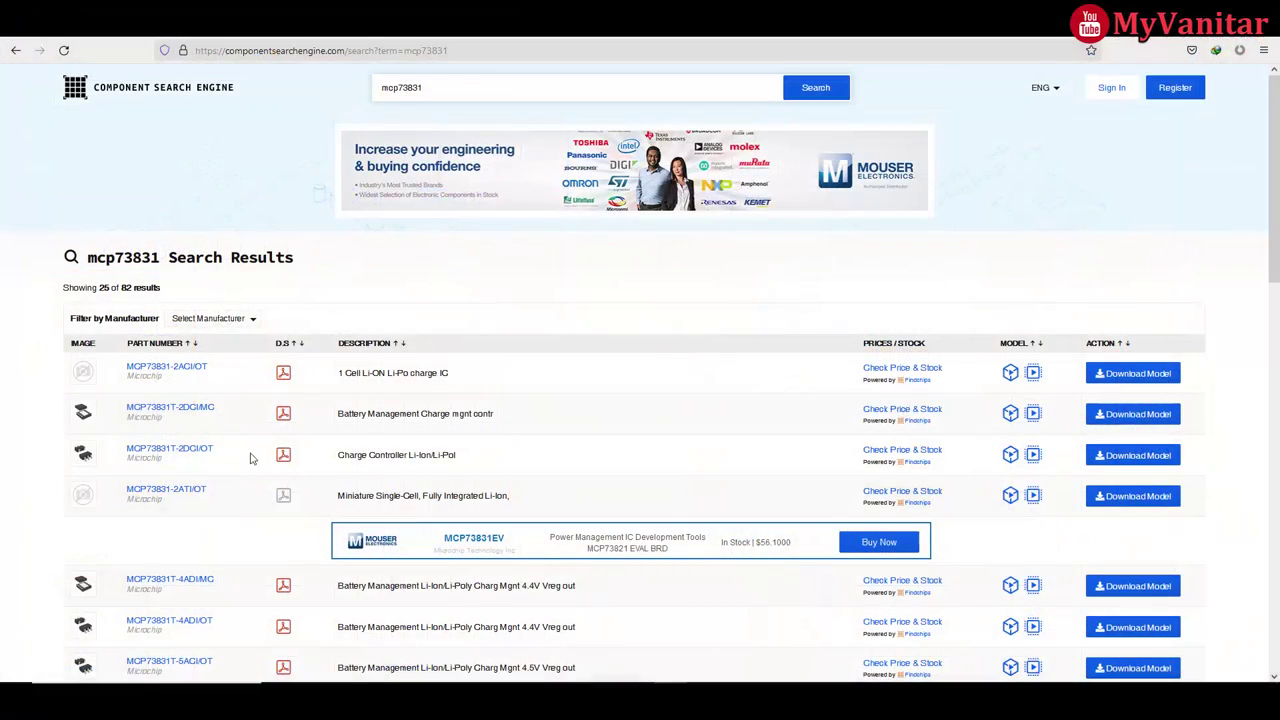
Open the MCP73831T-2DCI/OT part page and scroll through its symbol, SOT23 footprint and 3D previews
scroll(250, 457, "down", 1)
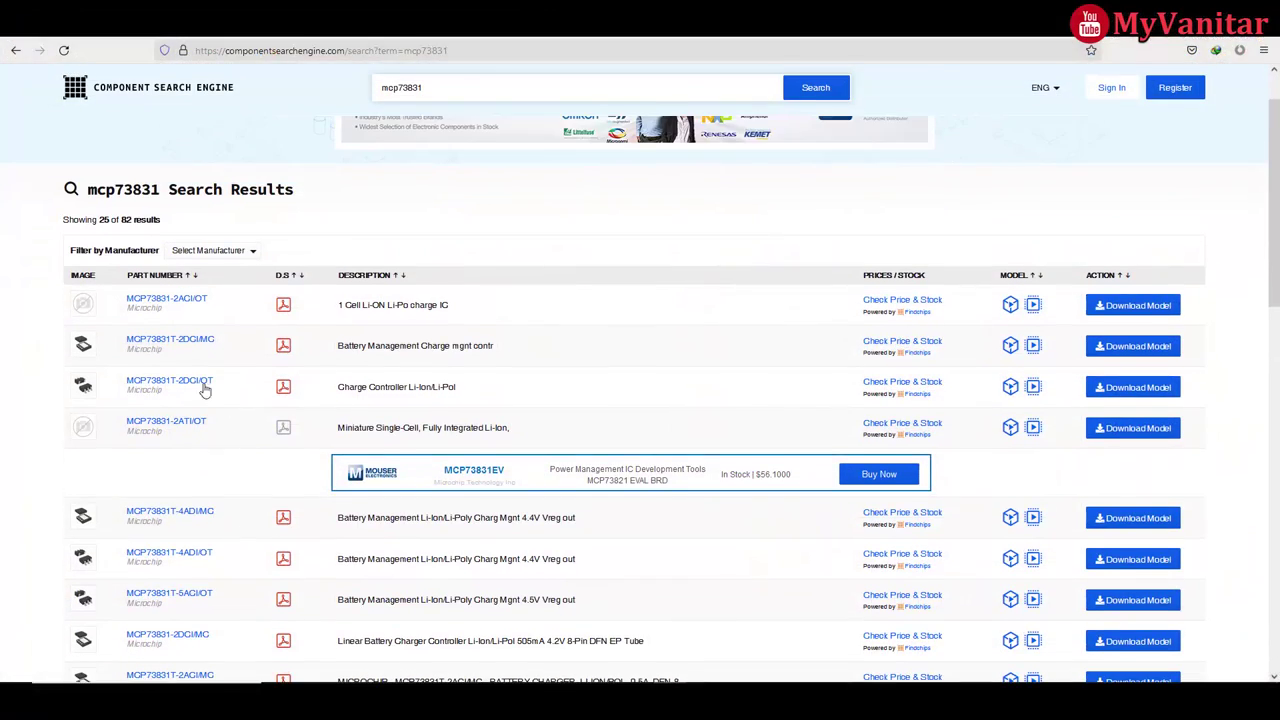
left_click(203, 388)
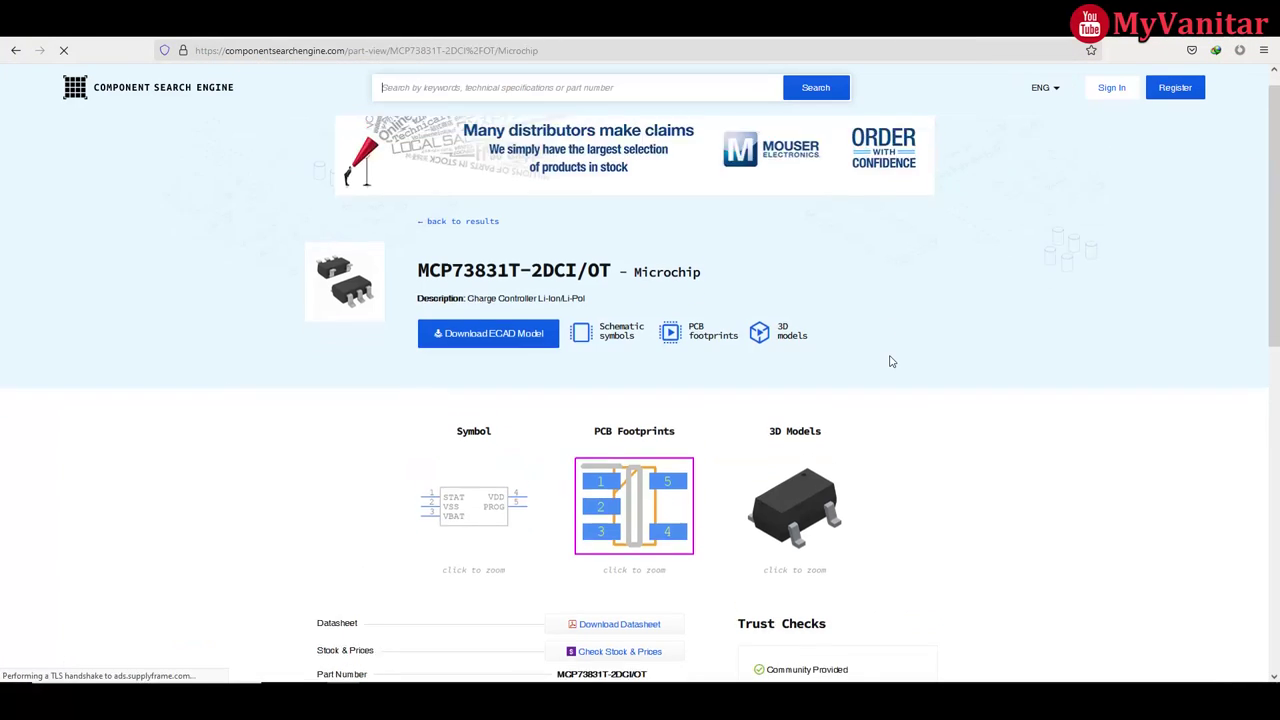
scroll(891, 361, "down", 3)
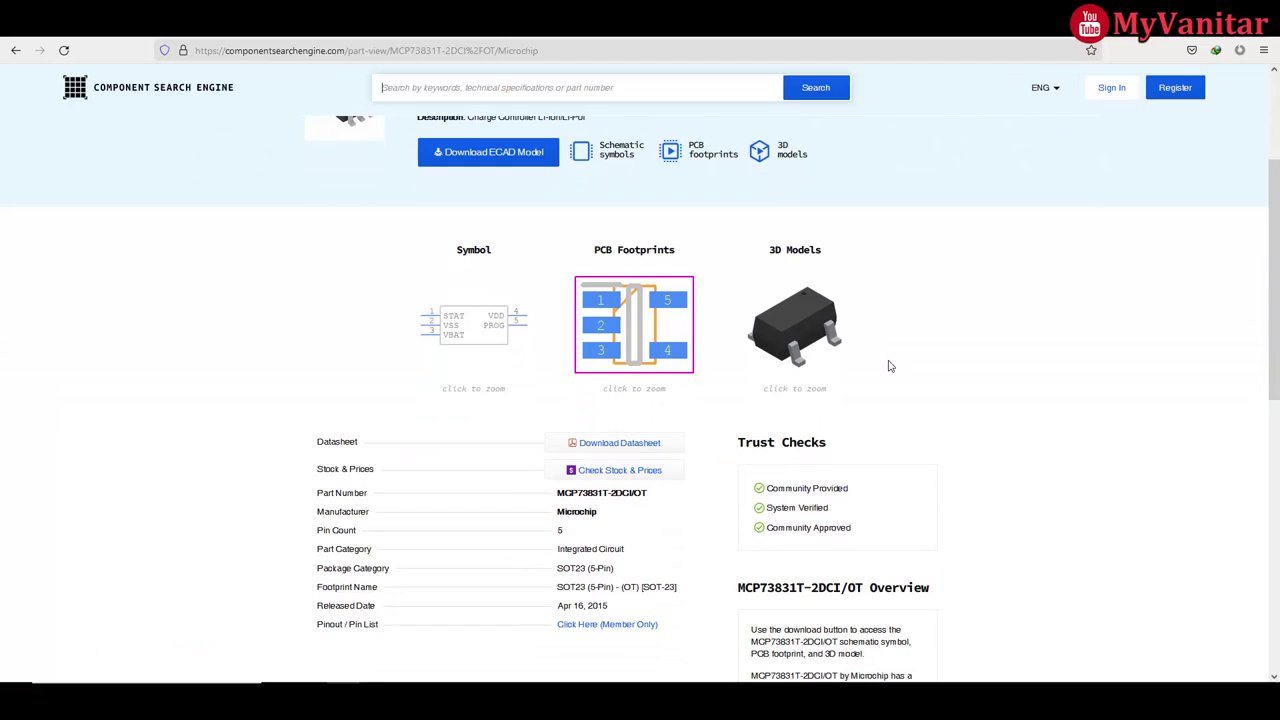
scroll(891, 366, "up", 1)
scroll(891, 366, "down", 3)
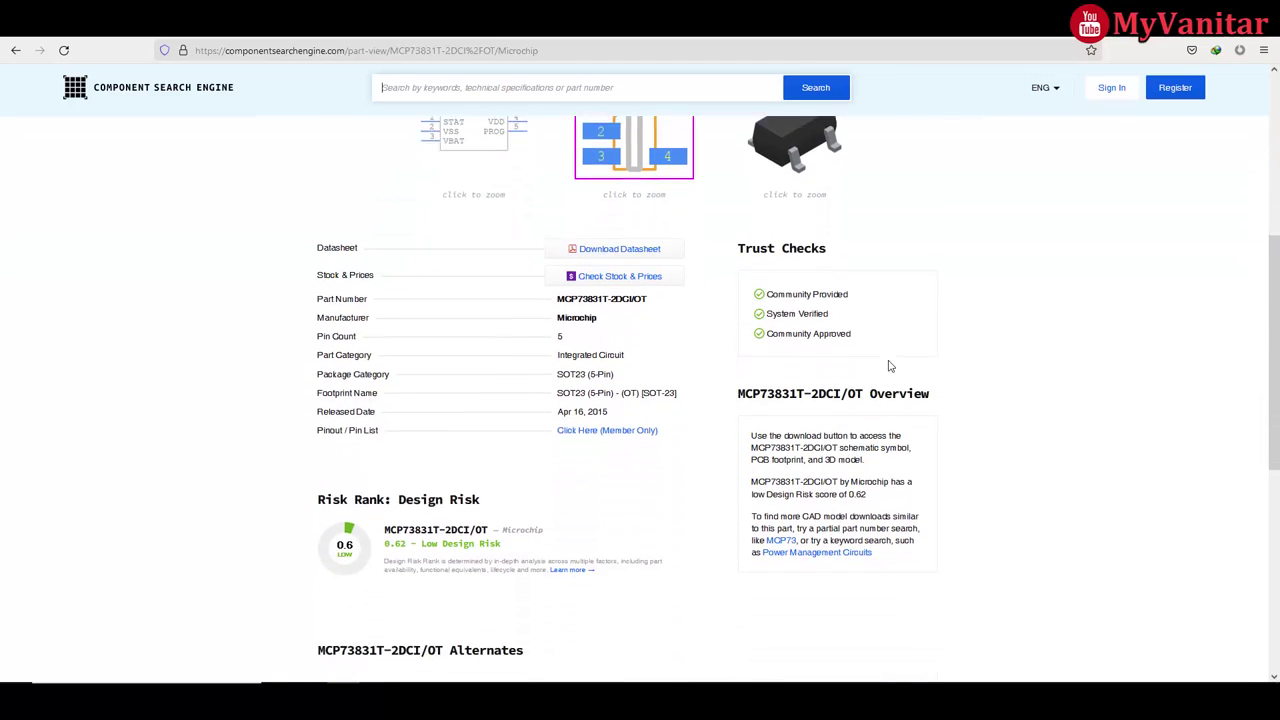
scroll(891, 366, "up", 4)
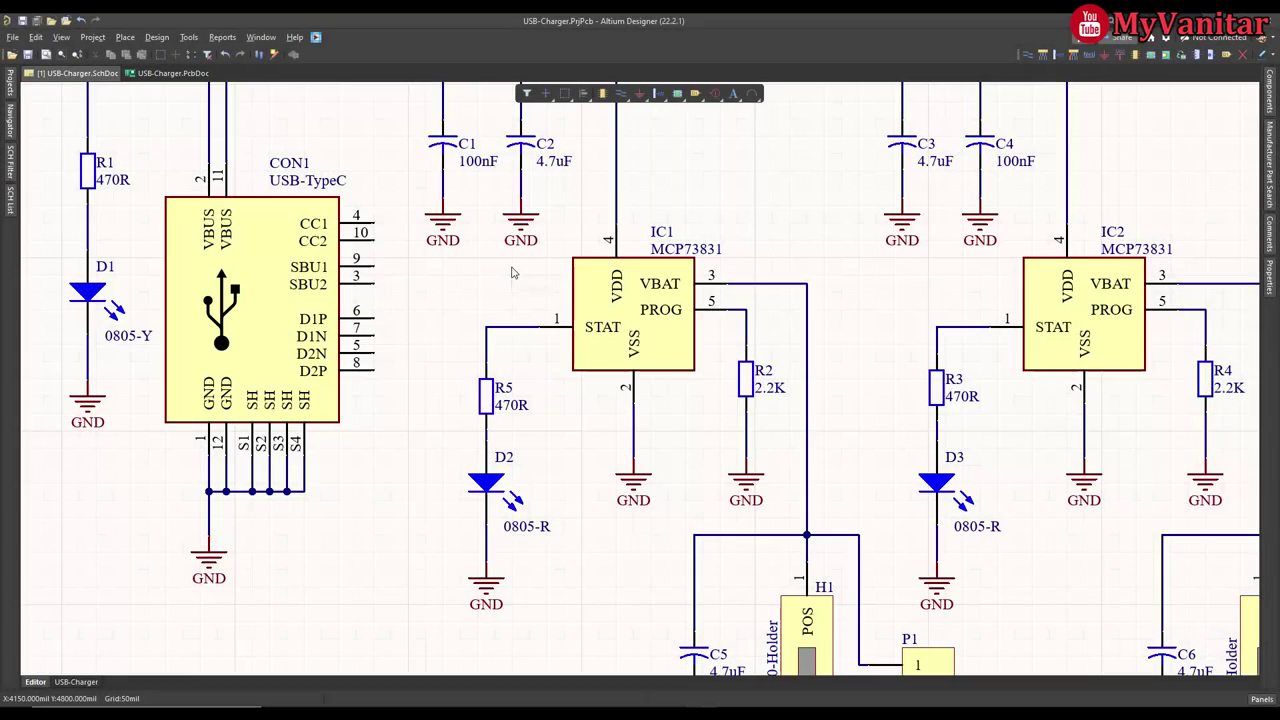
scroll(557, 298, "down", 3, "ctrl")
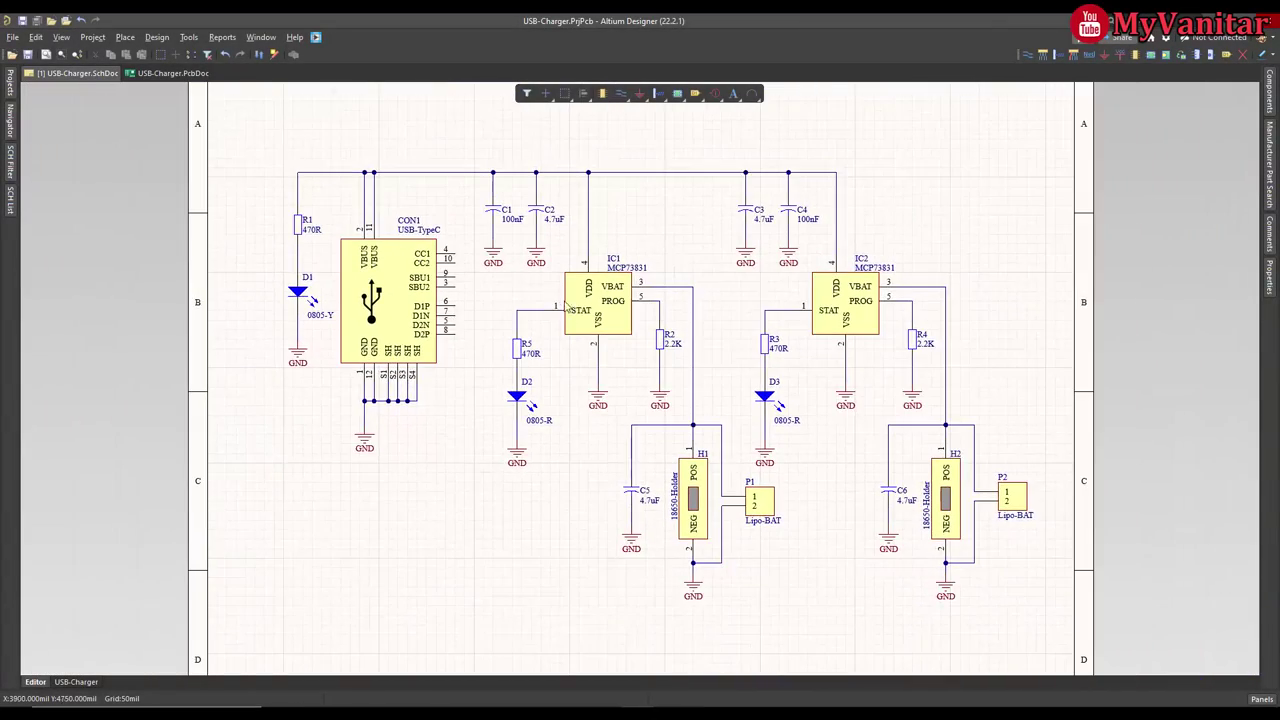
scroll(570, 312, "up", 2, "ctrl")
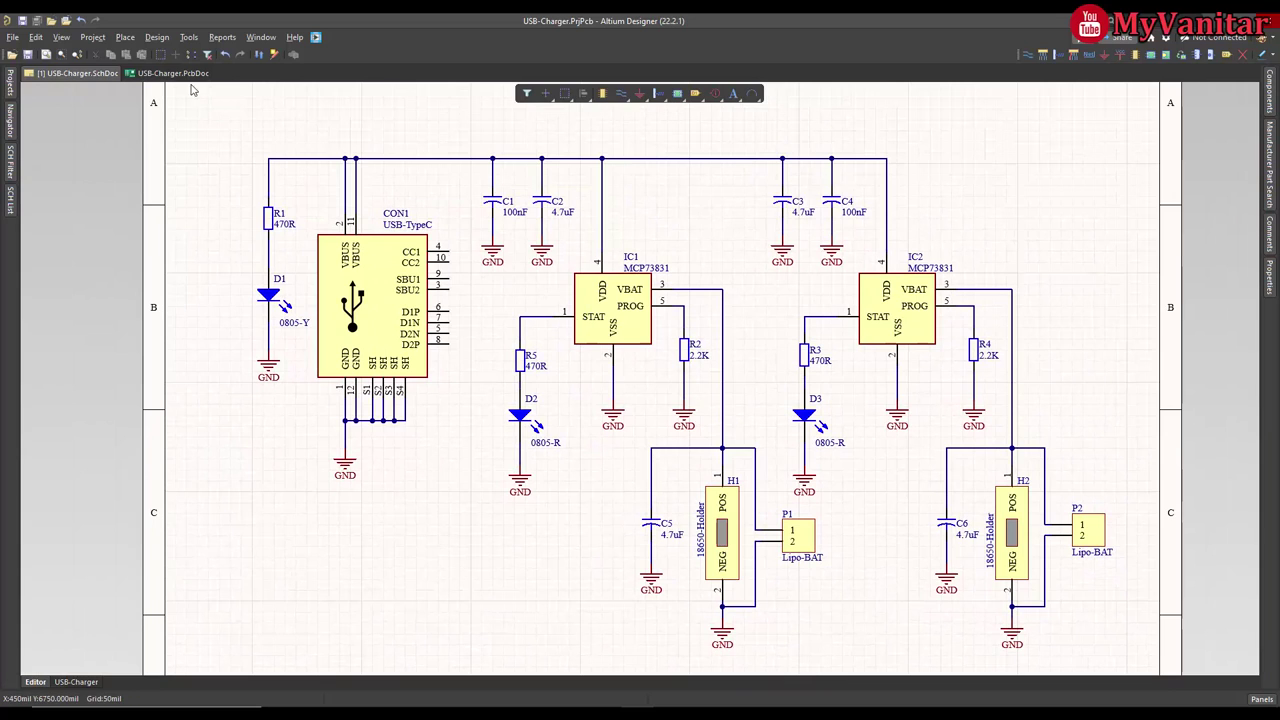
left_click(184, 75)
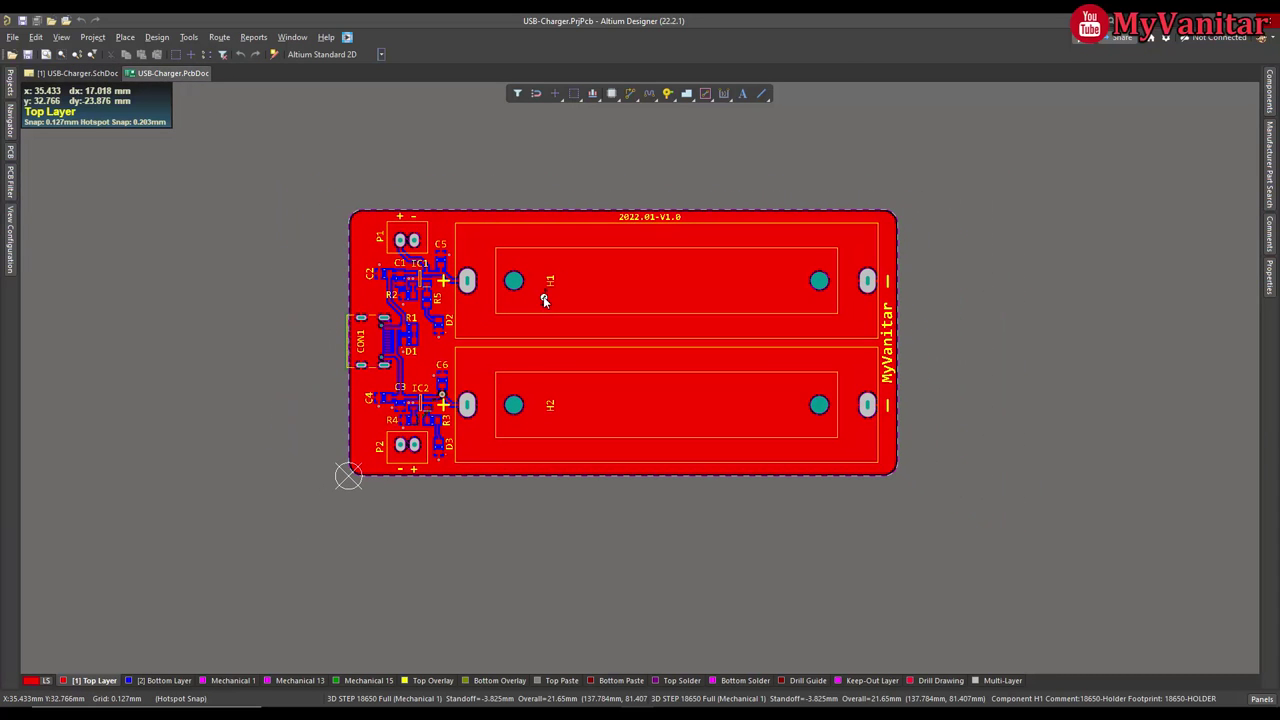
key("3")
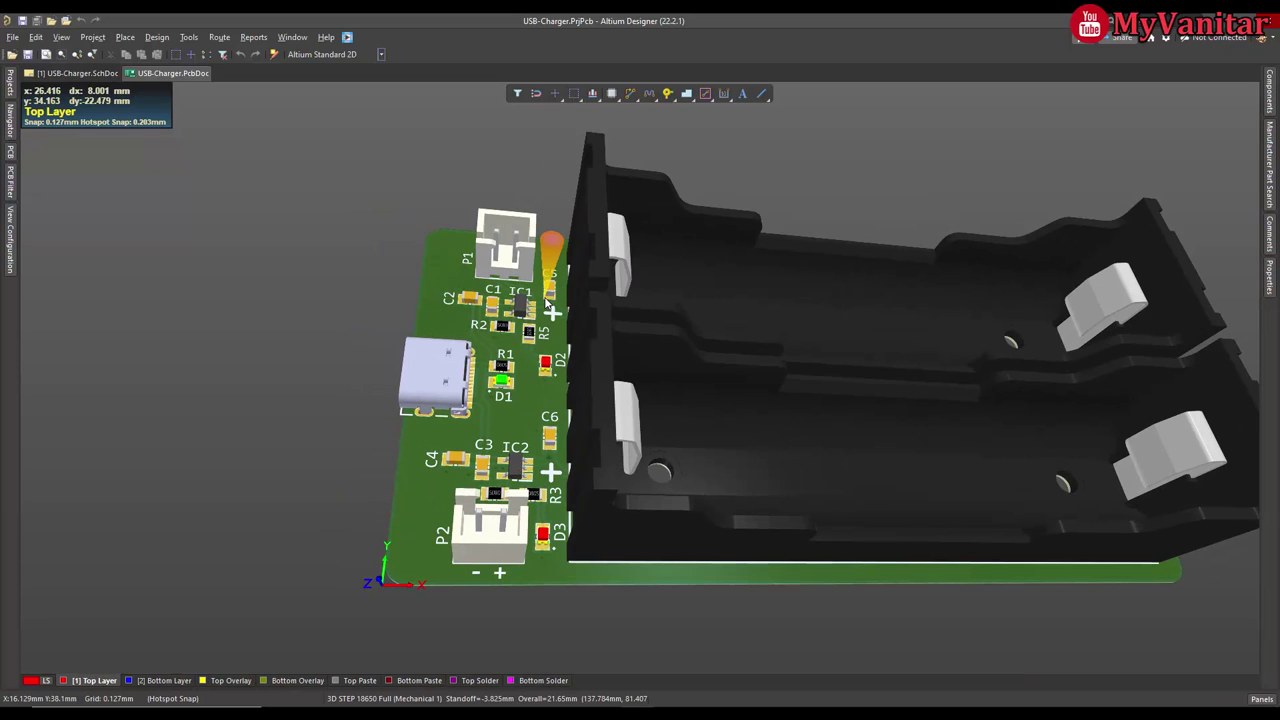
key("2")
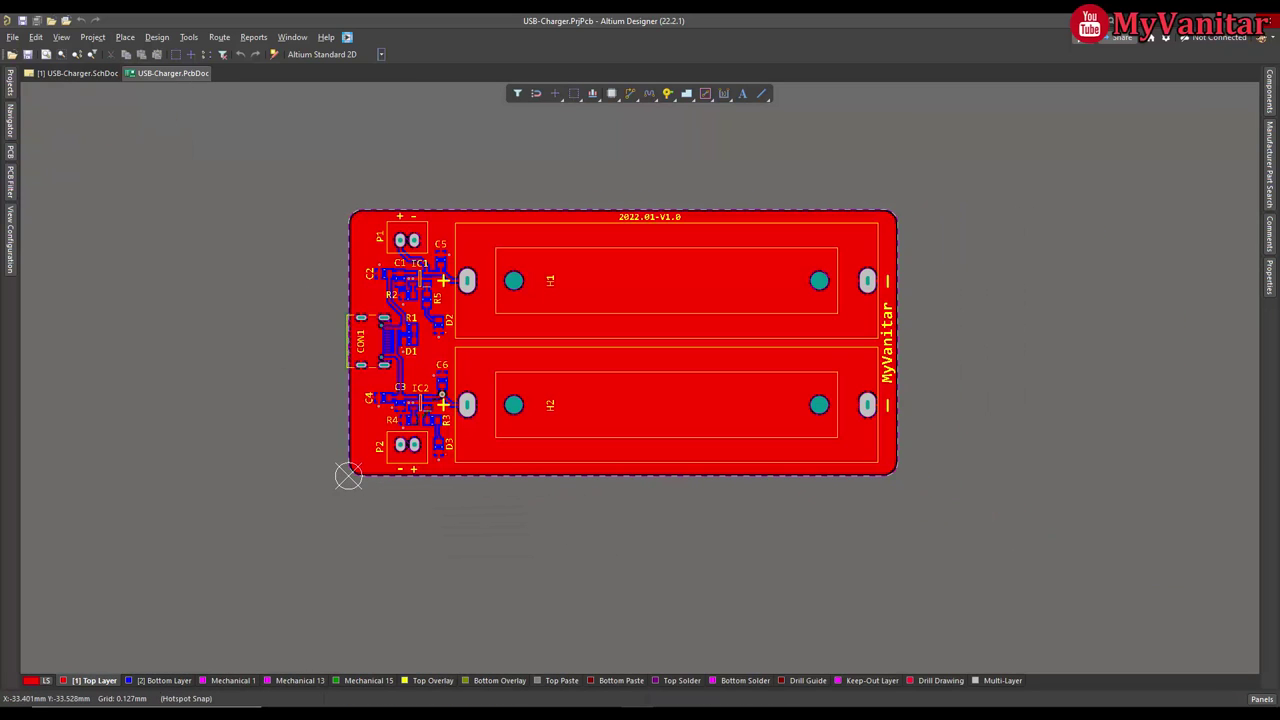
key("KP_Multiply")
left_click(78, 73)
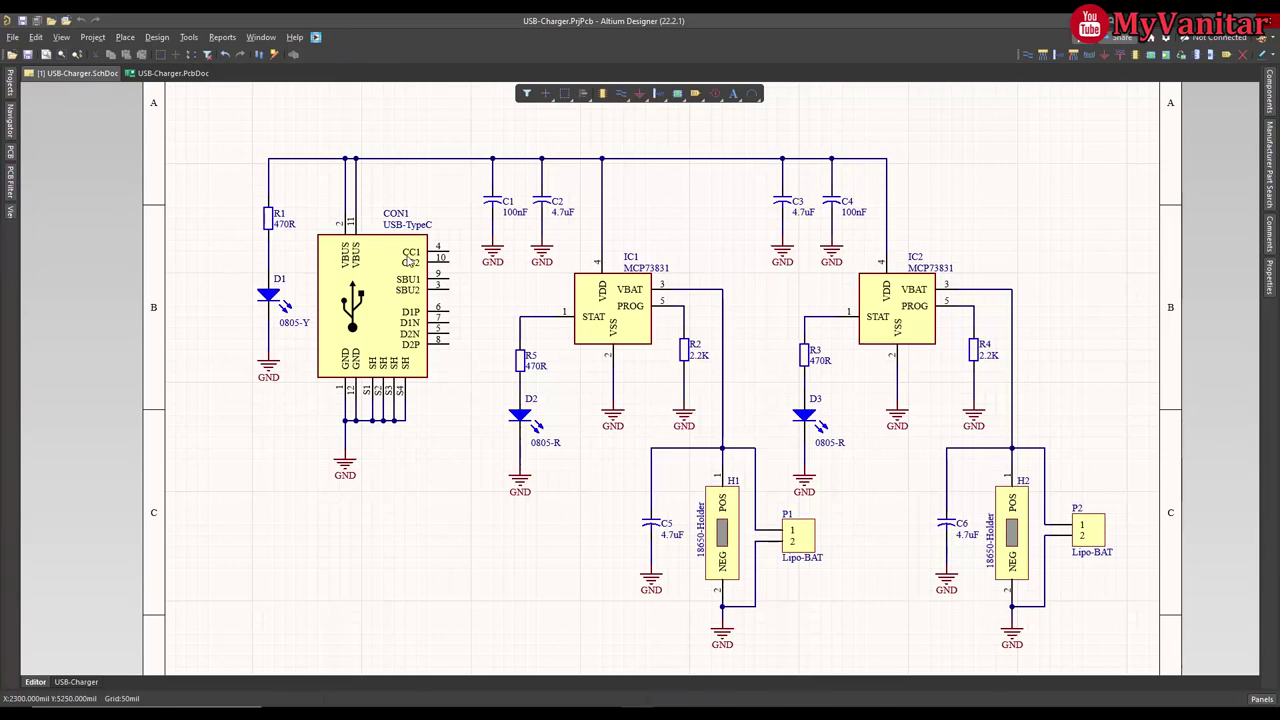
right_click_drag(541, 309, 529, 323)
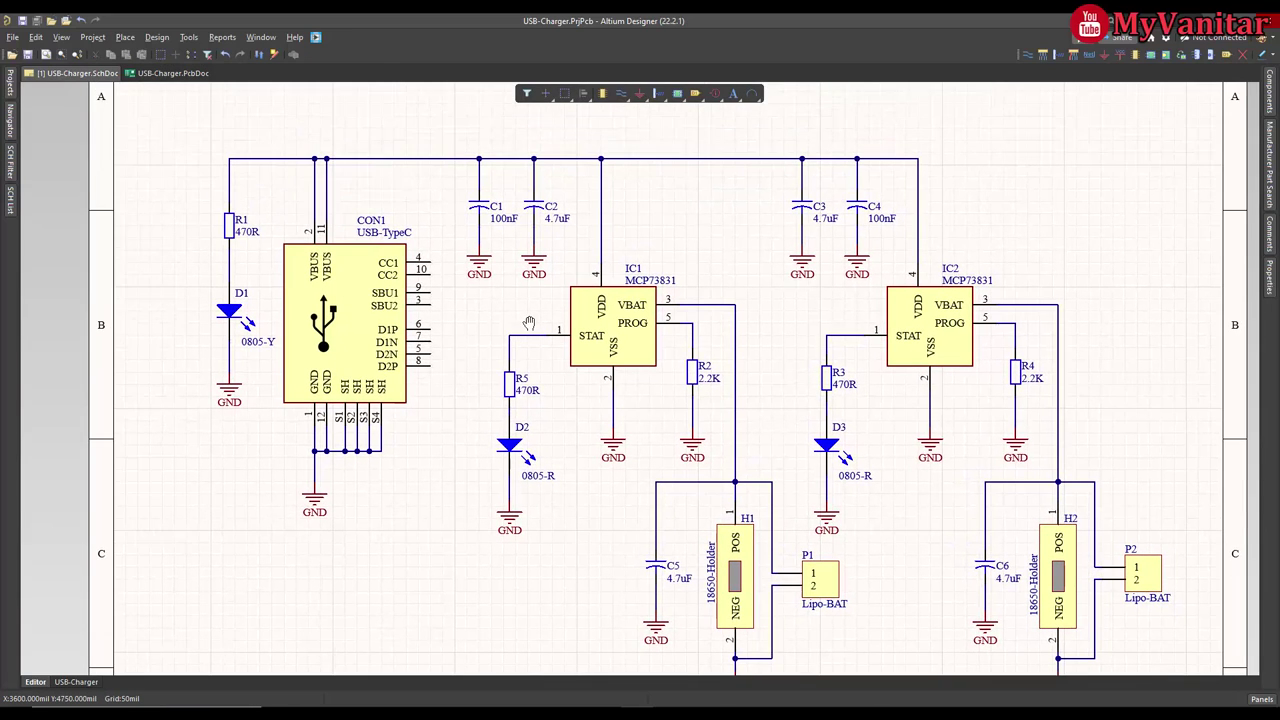
scroll(540, 332, "up", 1, "ctrl")
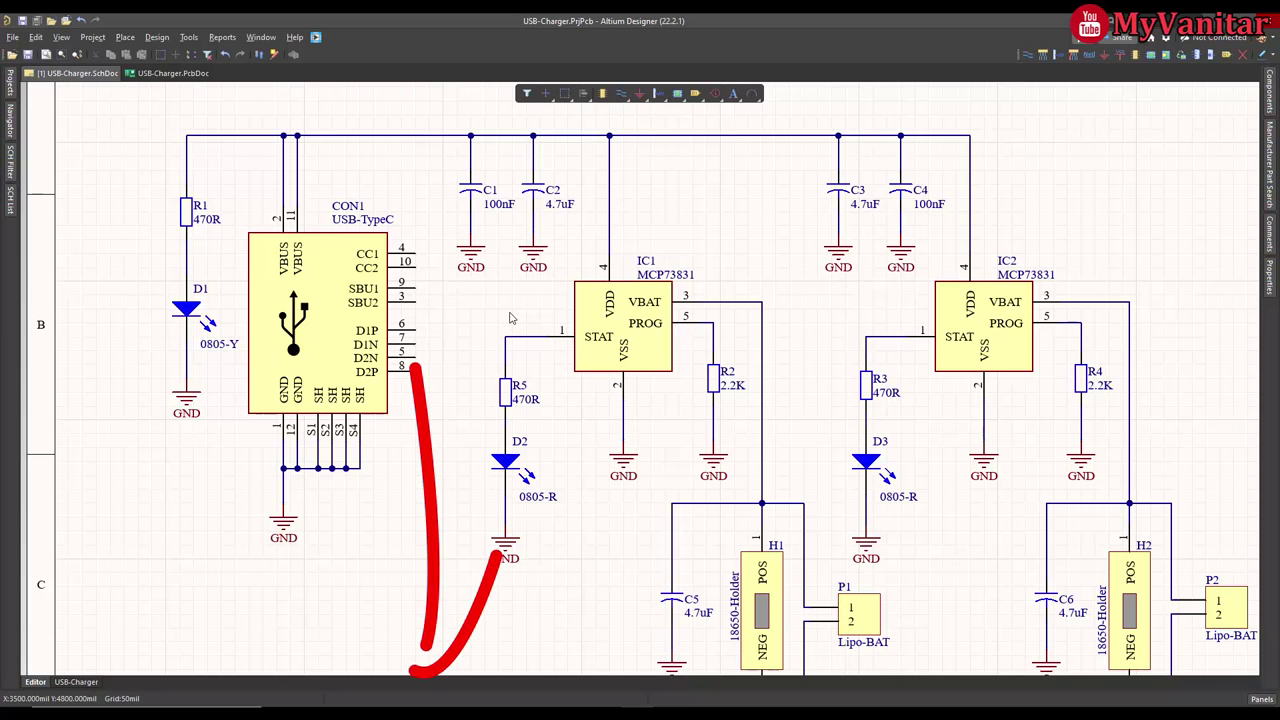
scroll(527, 297, "up", 4, "ctrl")
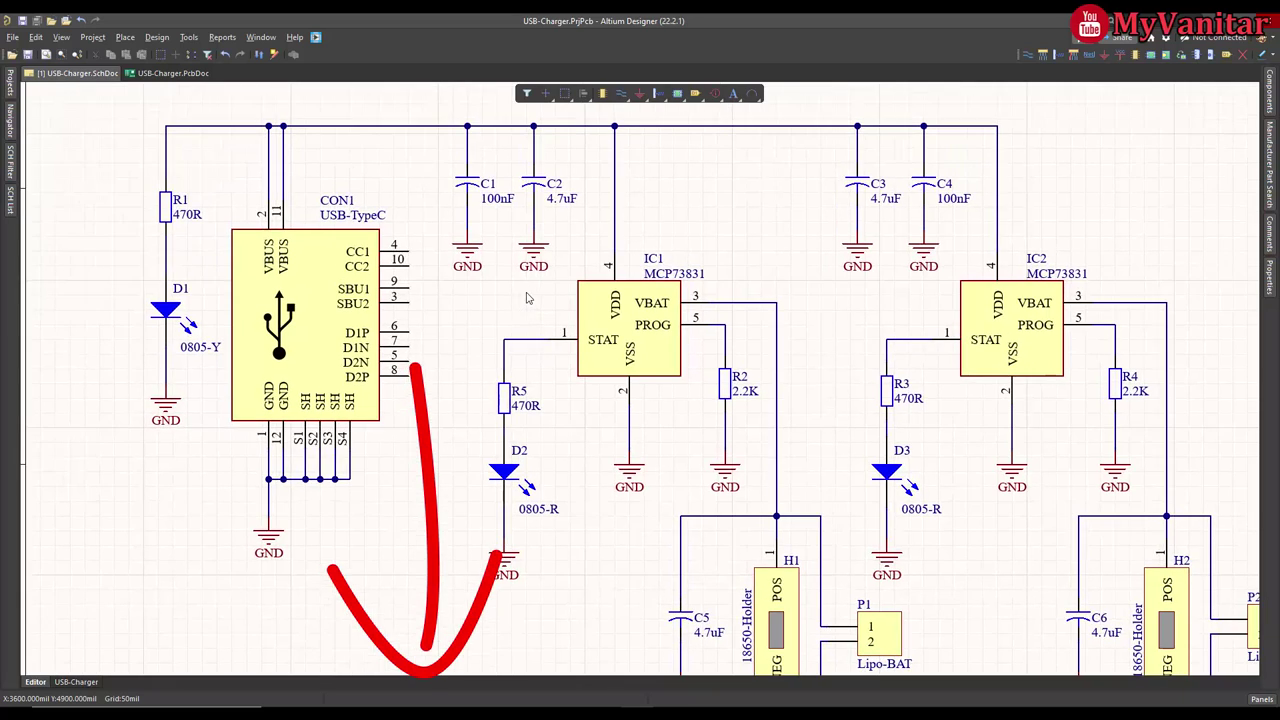
left_click(327, 332)
left_click(638, 373)
left_click(1052, 362)
left_click(656, 385)
left_click(1003, 360)
left_click(645, 368)
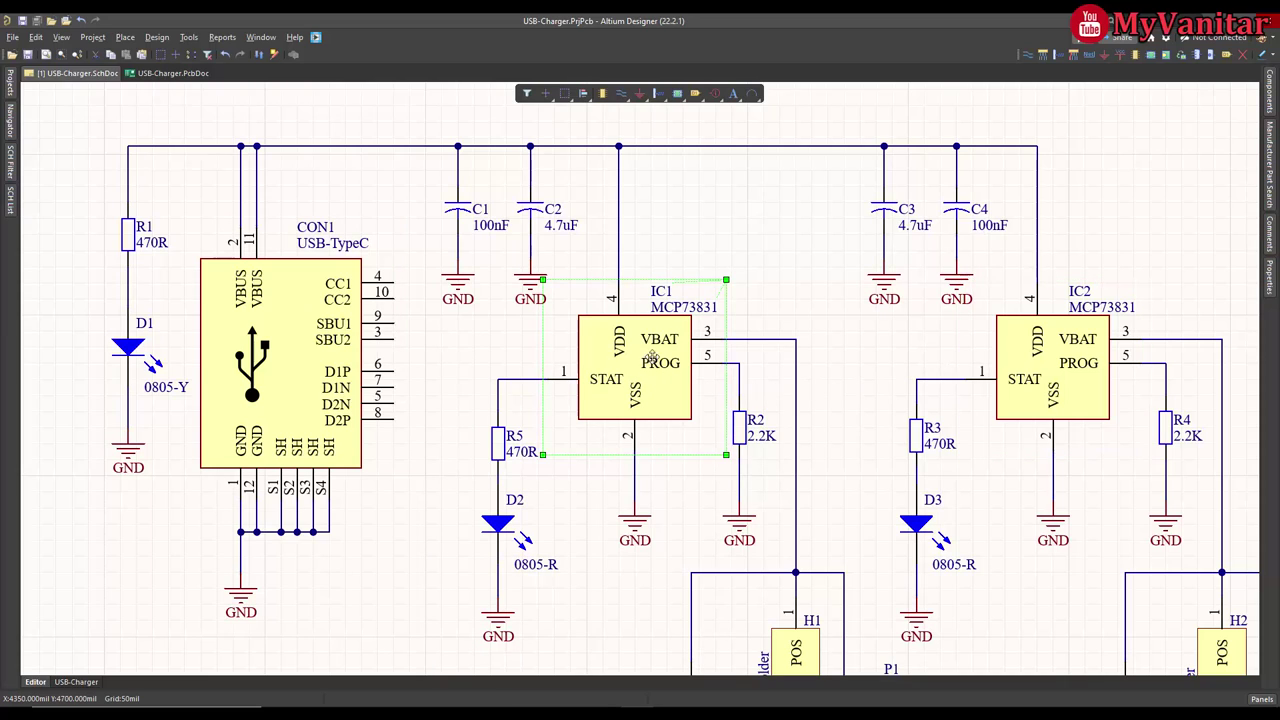
left_click(727, 246)
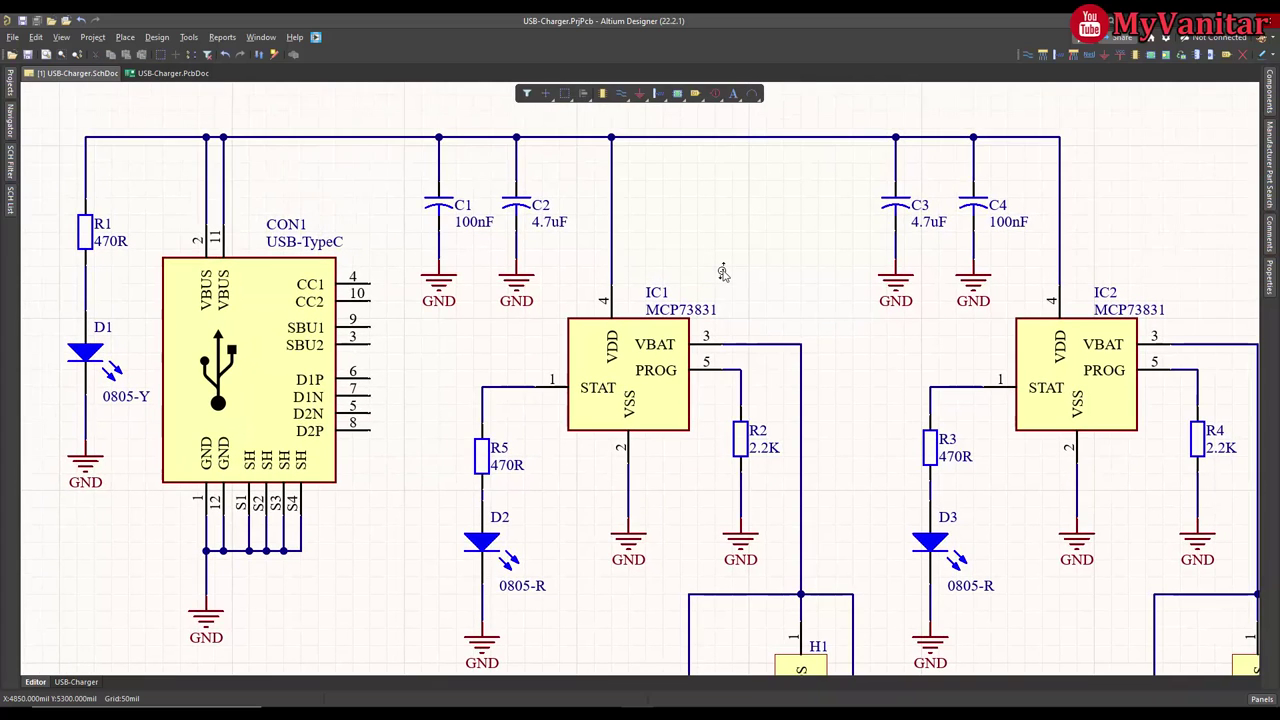
scroll(723, 274, "up", 2, "ctrl")
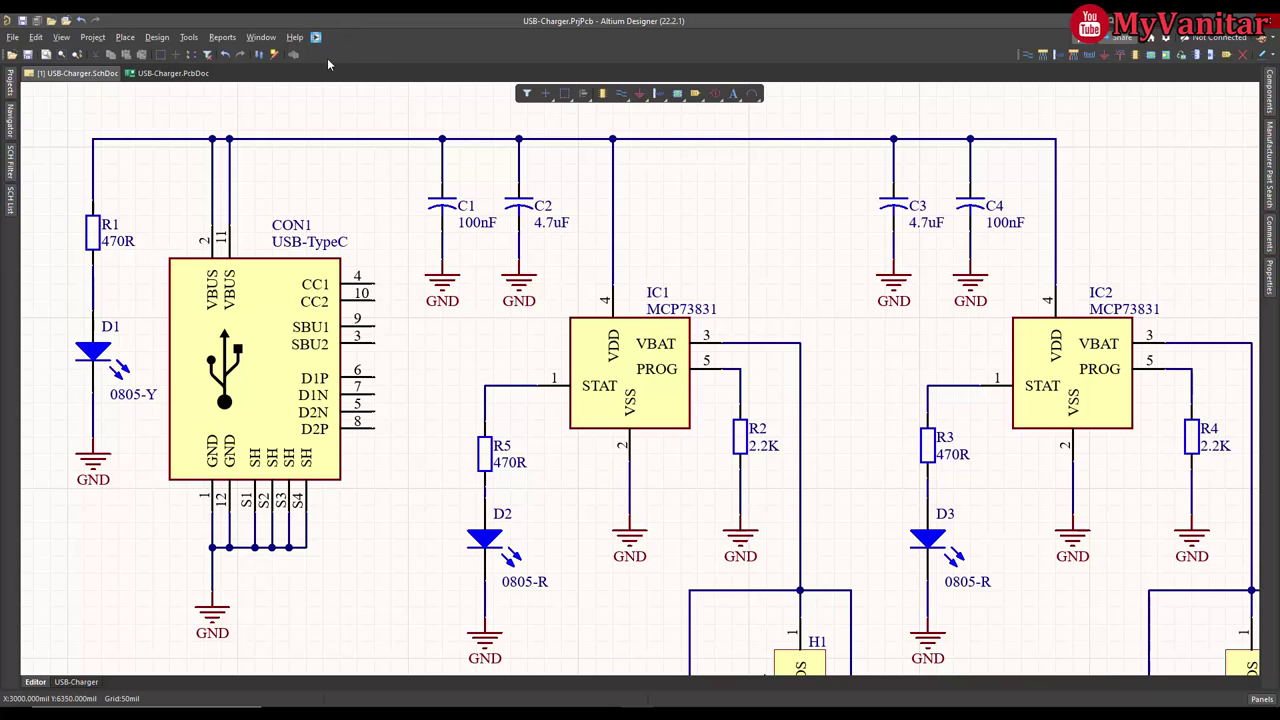
Launch the Library Loader add-in and move its window over the schematic
left_click(10, 38)
left_click(10, 38)
left_click(316, 38)
left_click_drag(160, 28, 653, 151)
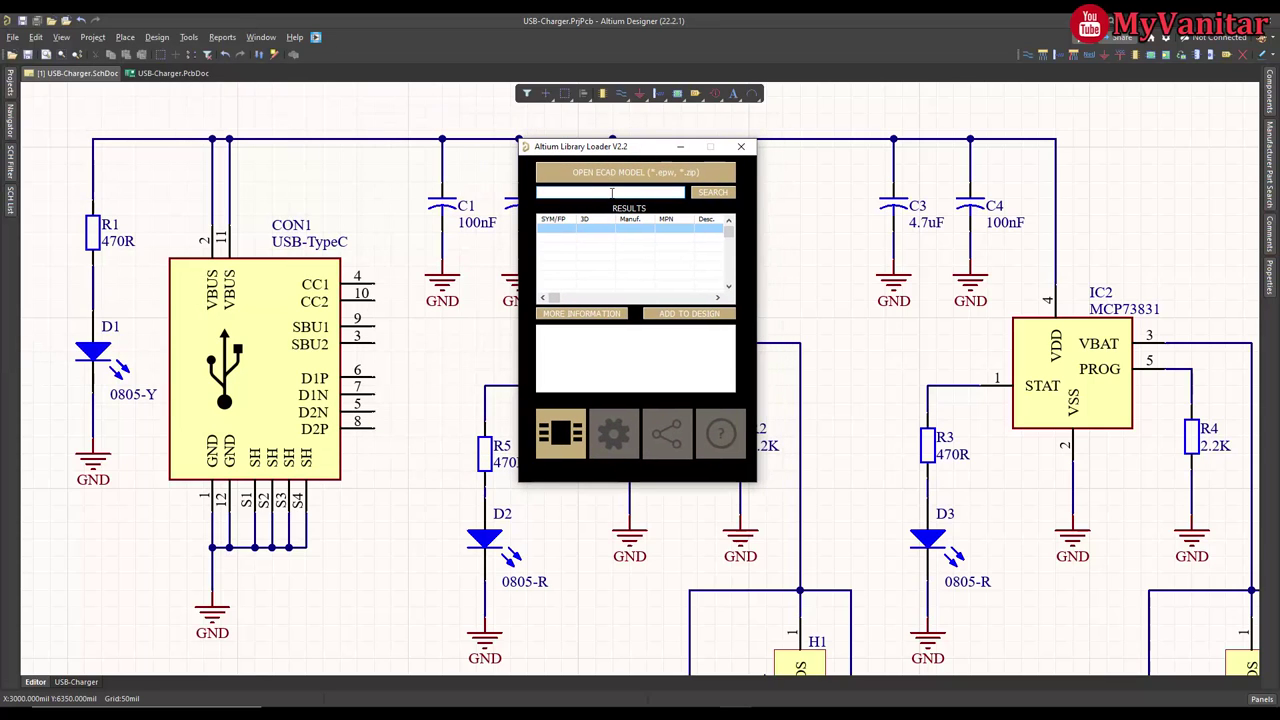
Search MCP7383 and preview the MCP73831-2ACI/MC and MCP73831T-5ACI/OT results
type("MCP7383")
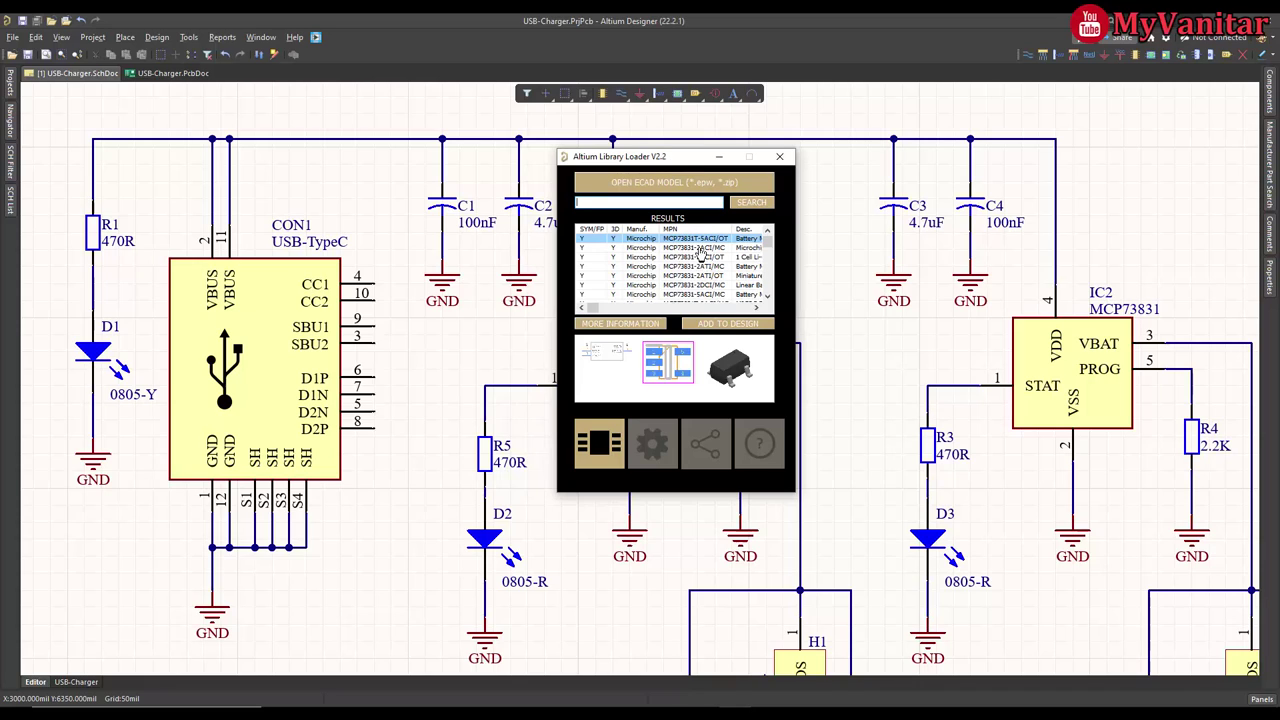
left_click(700, 248)
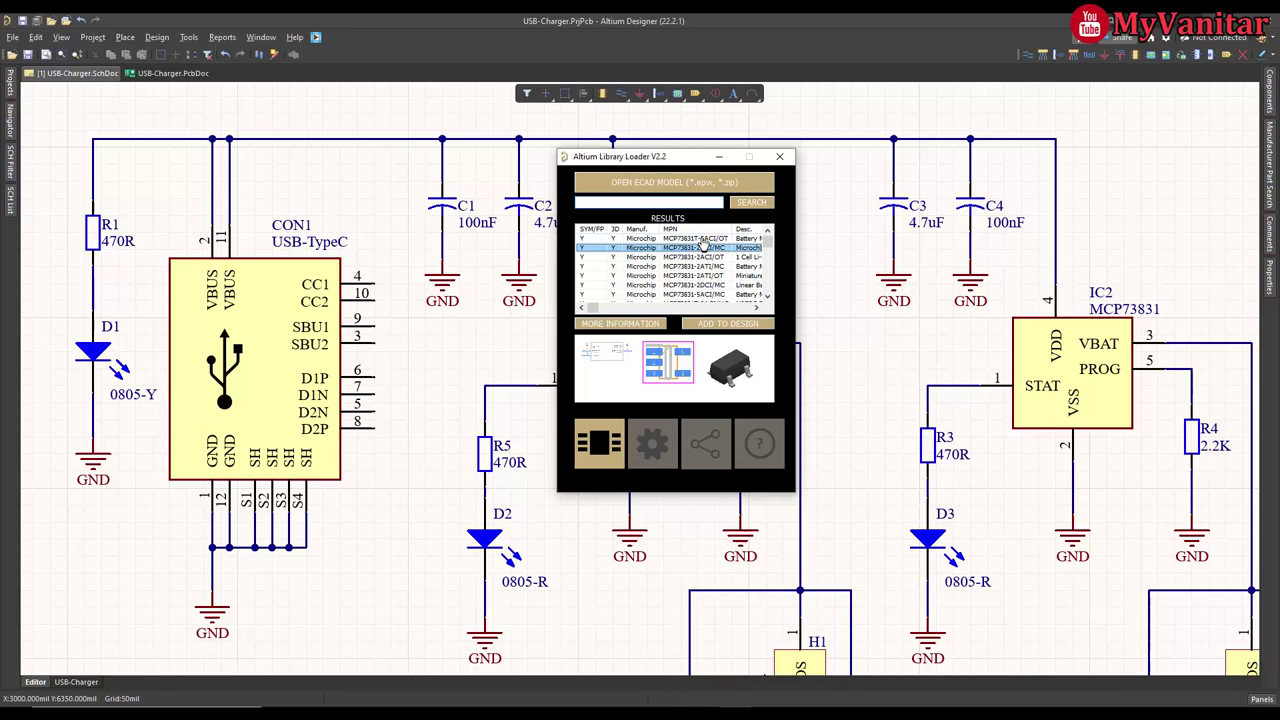
left_click(702, 239)
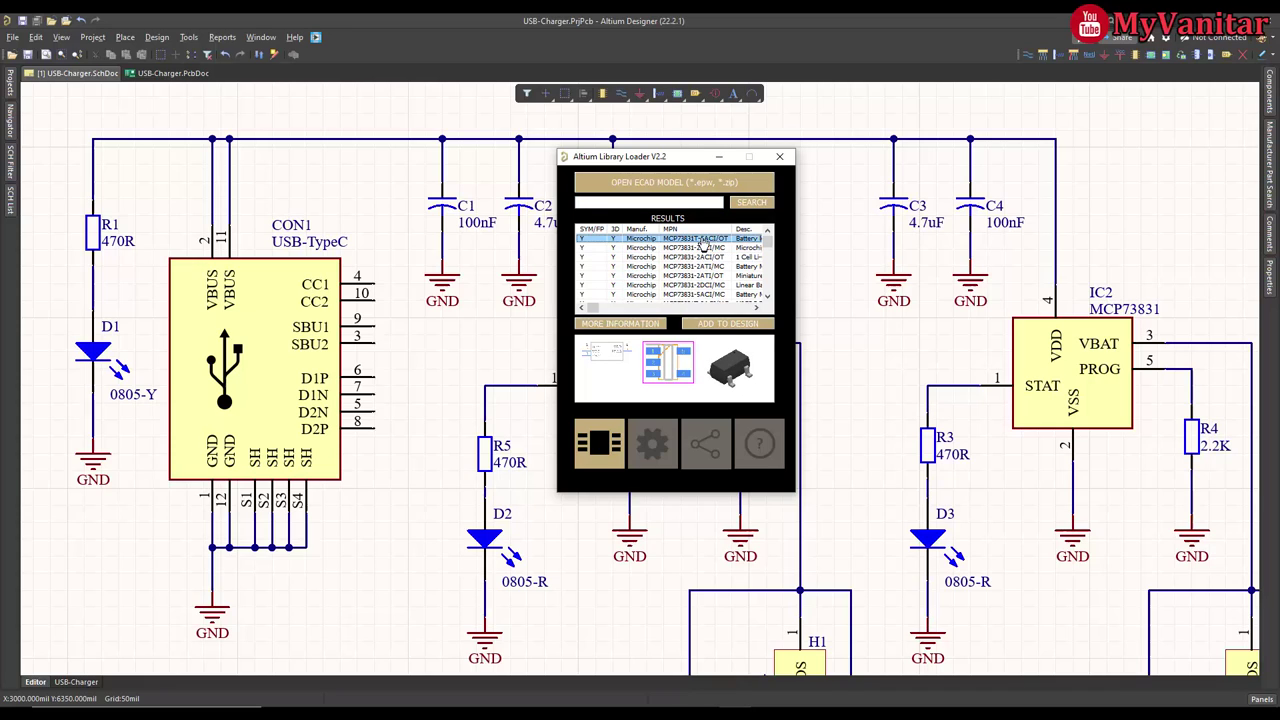
left_click(756, 307)
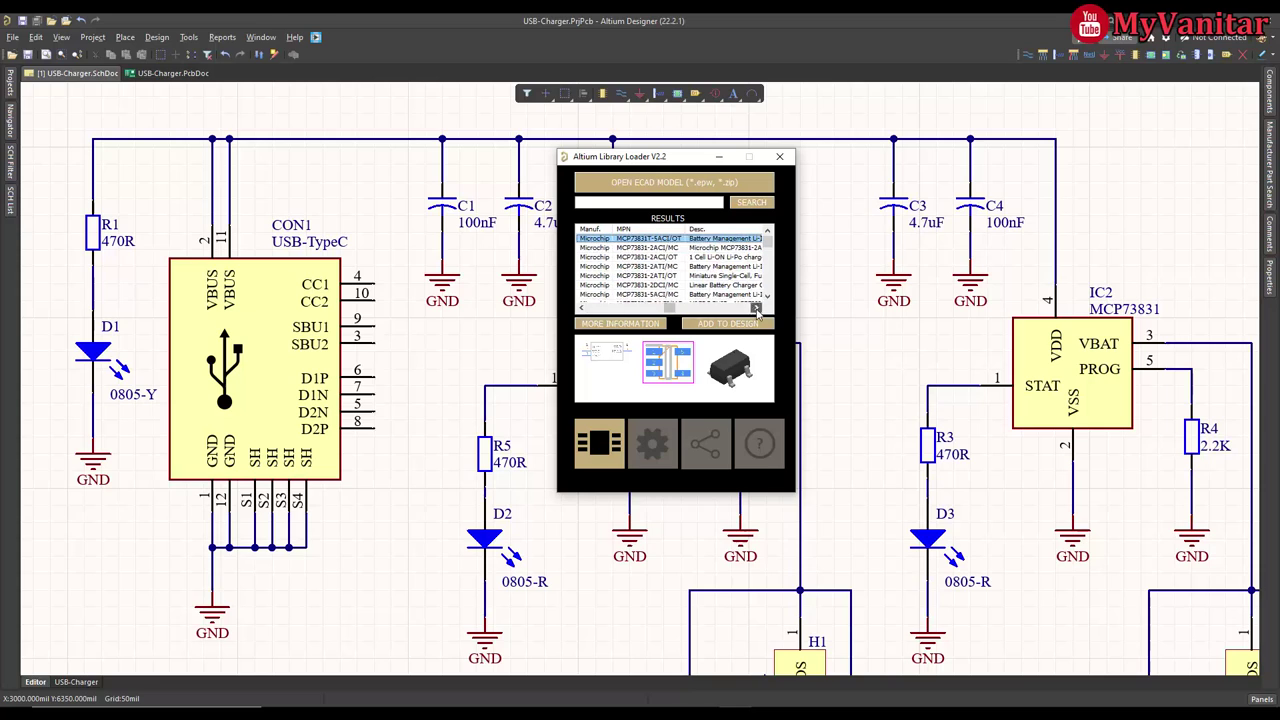
left_click(756, 307)
left_click(756, 307)
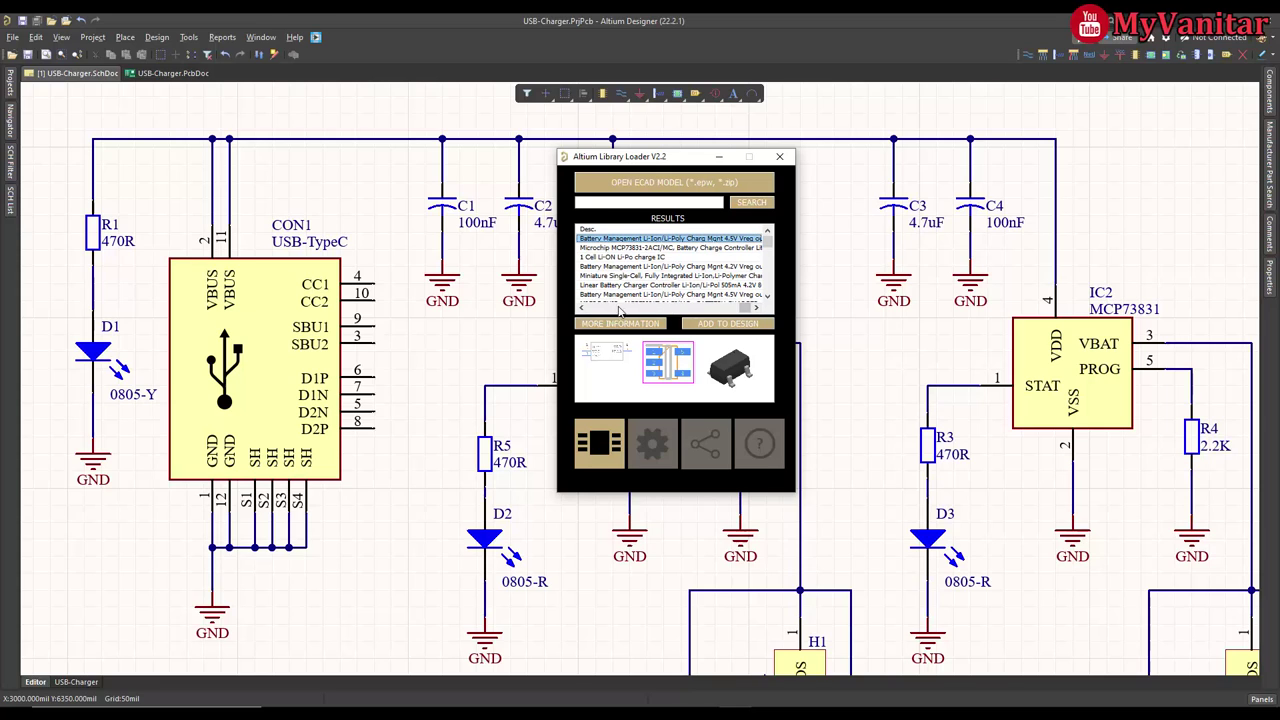
left_click(581, 307)
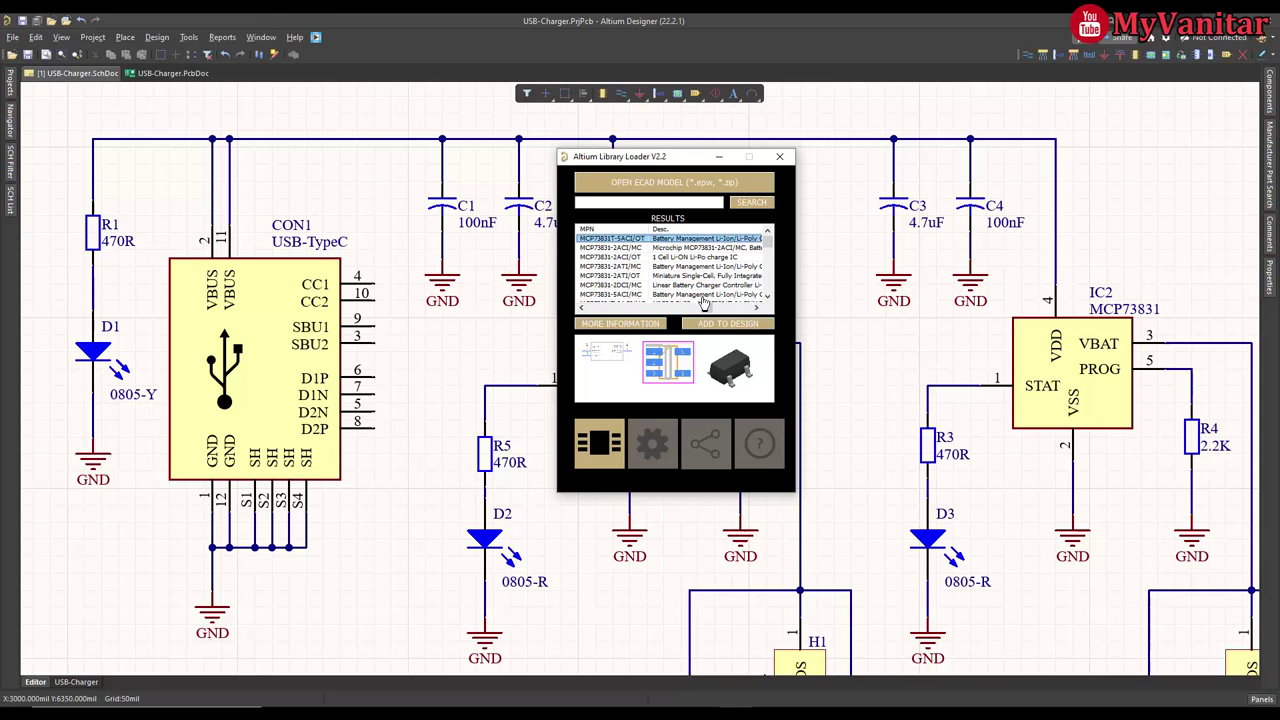
left_click(756, 308)
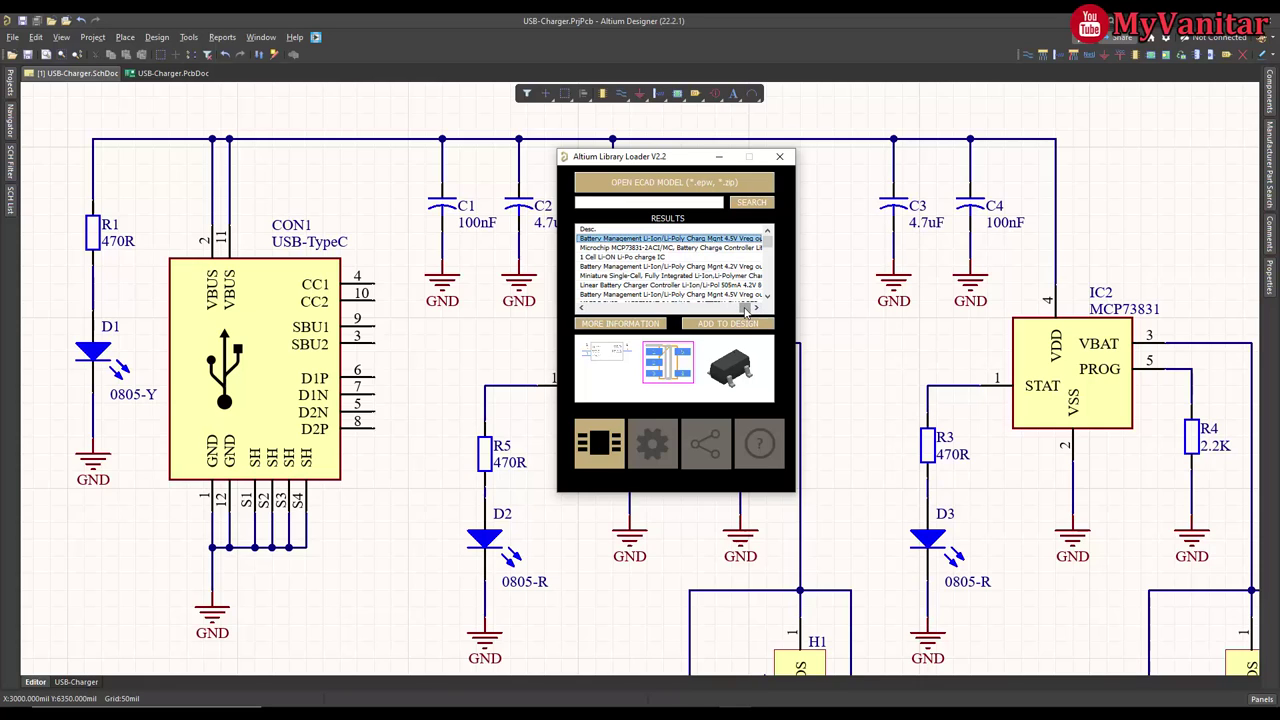
left_click_drag(745, 309, 588, 309)
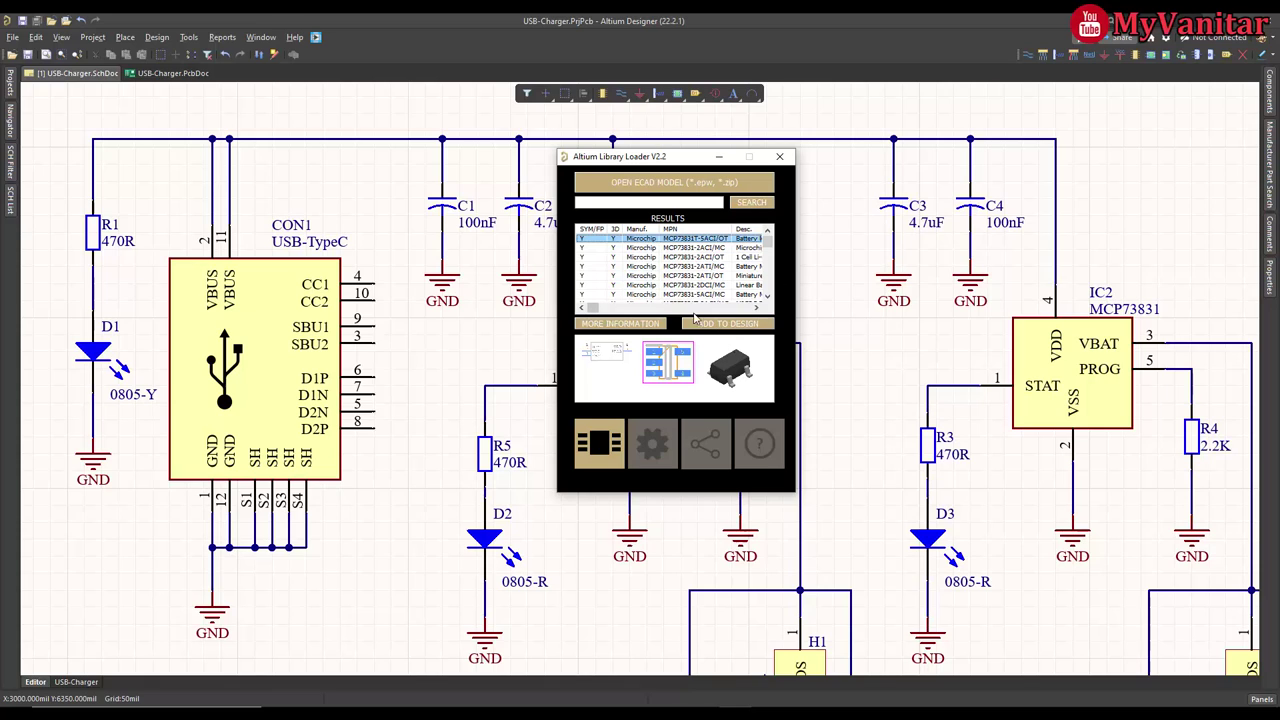
Close the Library Loader and review the charger schematic, including IC1's STAT LED circuit
left_click(780, 157)
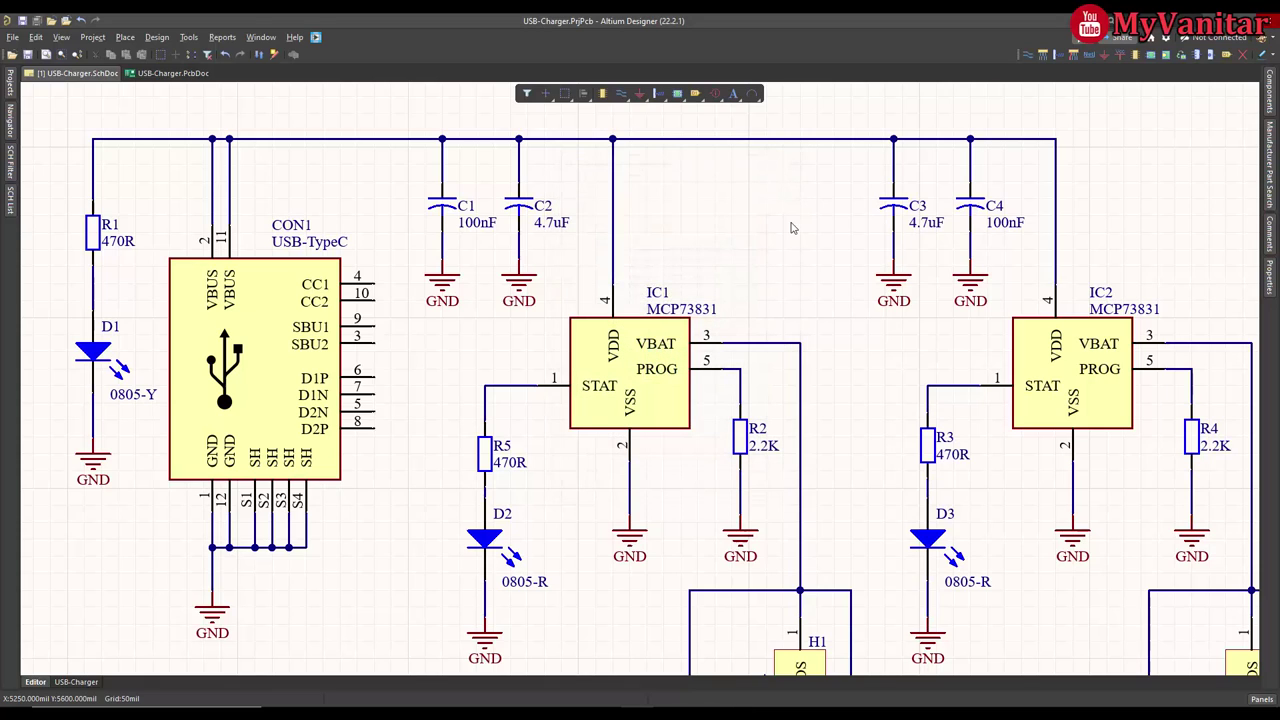
scroll(744, 369, "up", 2, "ctrl")
scroll(744, 369, "down", 2, "ctrl")
scroll(744, 366, "up", 1, "ctrl")
scroll(744, 366, "down", 1, "ctrl")
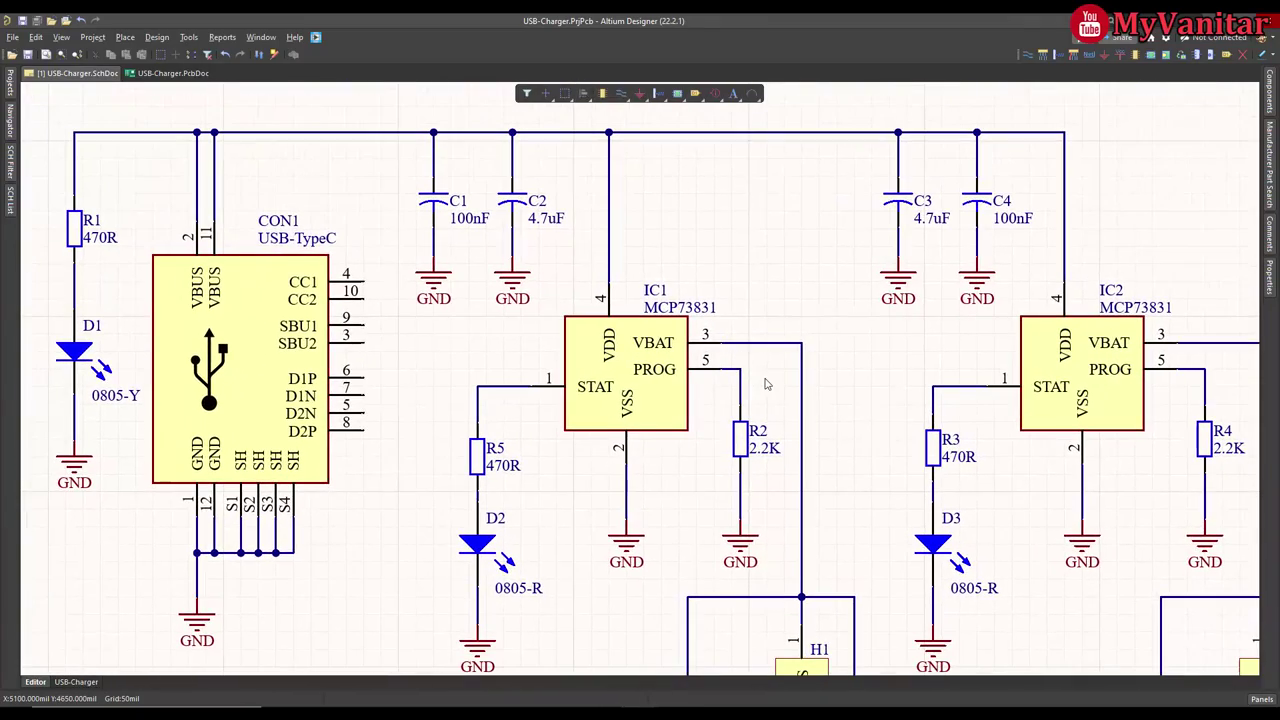
mouse_move(766, 384)
right_mouse_down()
mouse_move(737, 363)
mouse_move(754, 374)
right_mouse_up()
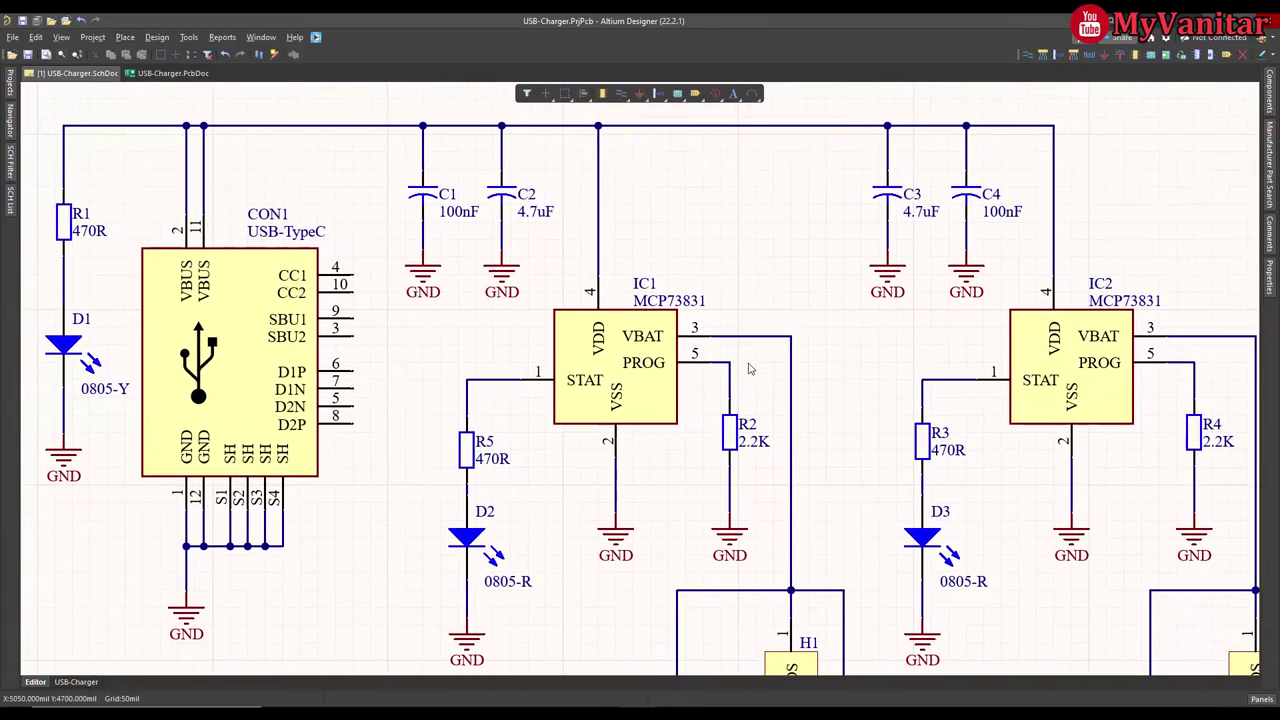
scroll(746, 354, "down", 1, "ctrl")
scroll(748, 360, "up", 1, "ctrl")
scroll(752, 366, "down", 2, "ctrl")
right_click_drag(755, 372, 773, 352)
scroll(765, 320, "up", 1, "ctrl")
scroll(774, 354, "up", 1, "ctrl")
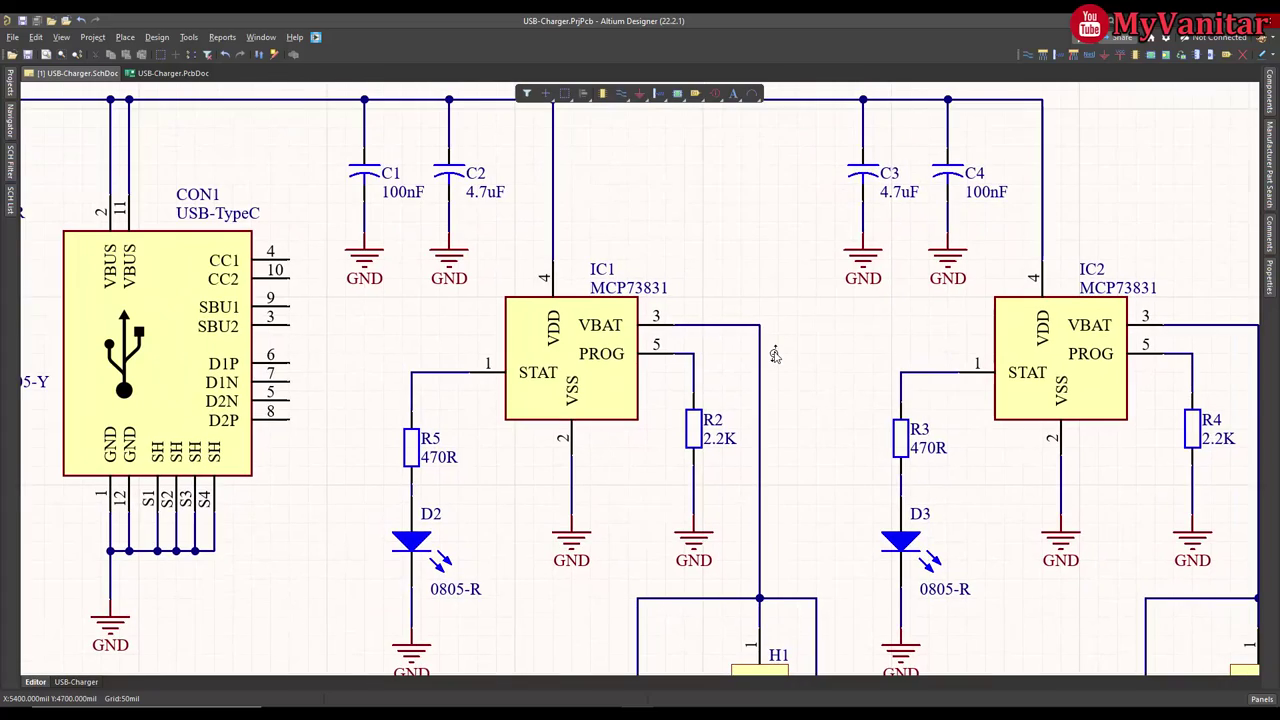
scroll(775, 355, "down", 1, "ctrl")
scroll(775, 355, "up", 1, "ctrl")
scroll(775, 355, "down", 1, "ctrl")
scroll(775, 355, "up", 2, "ctrl")
scroll(775, 355, "down", 1, "ctrl")
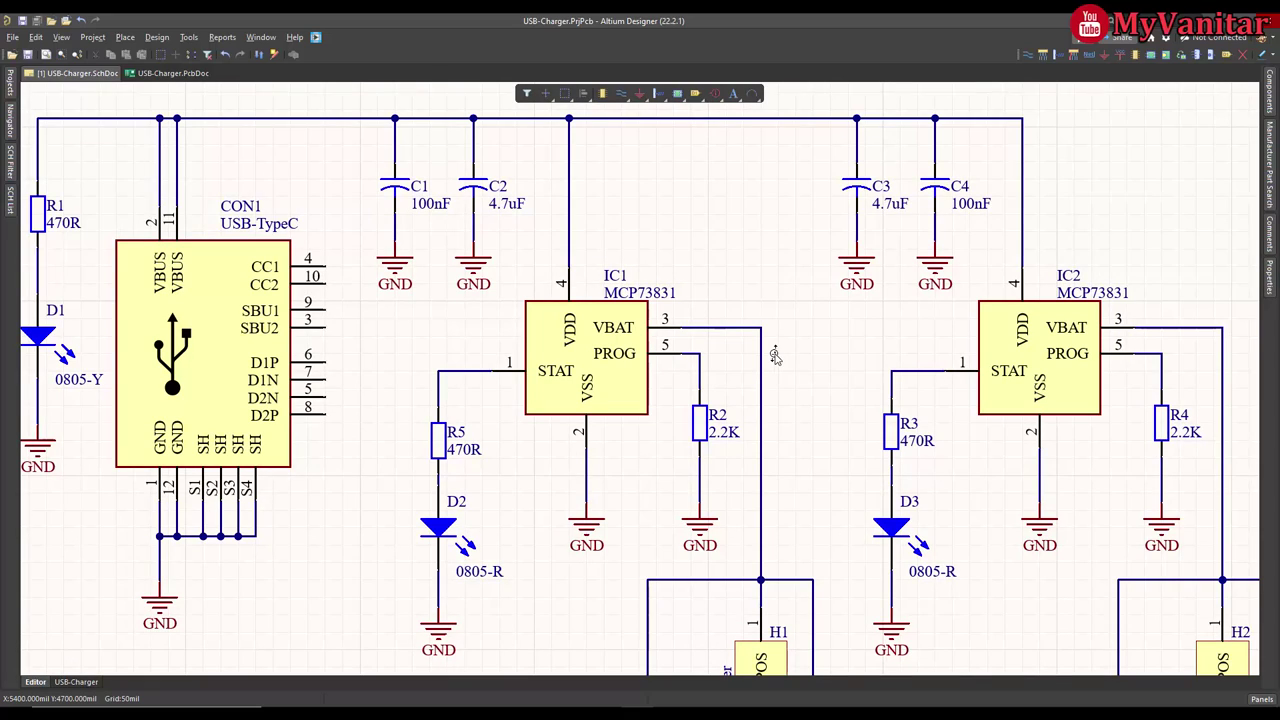
scroll(775, 355, "up", 1, "ctrl")
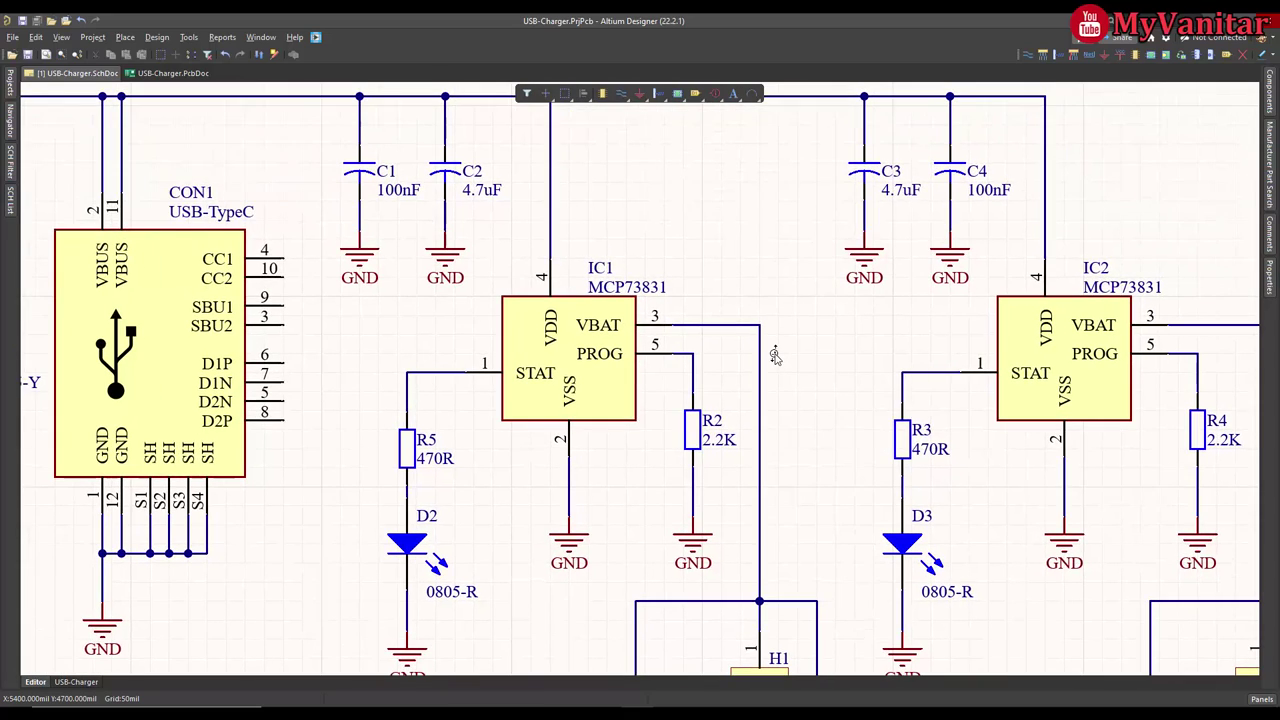
scroll(775, 355, "down", 2, "ctrl")
scroll(775, 355, "up", 1, "ctrl")
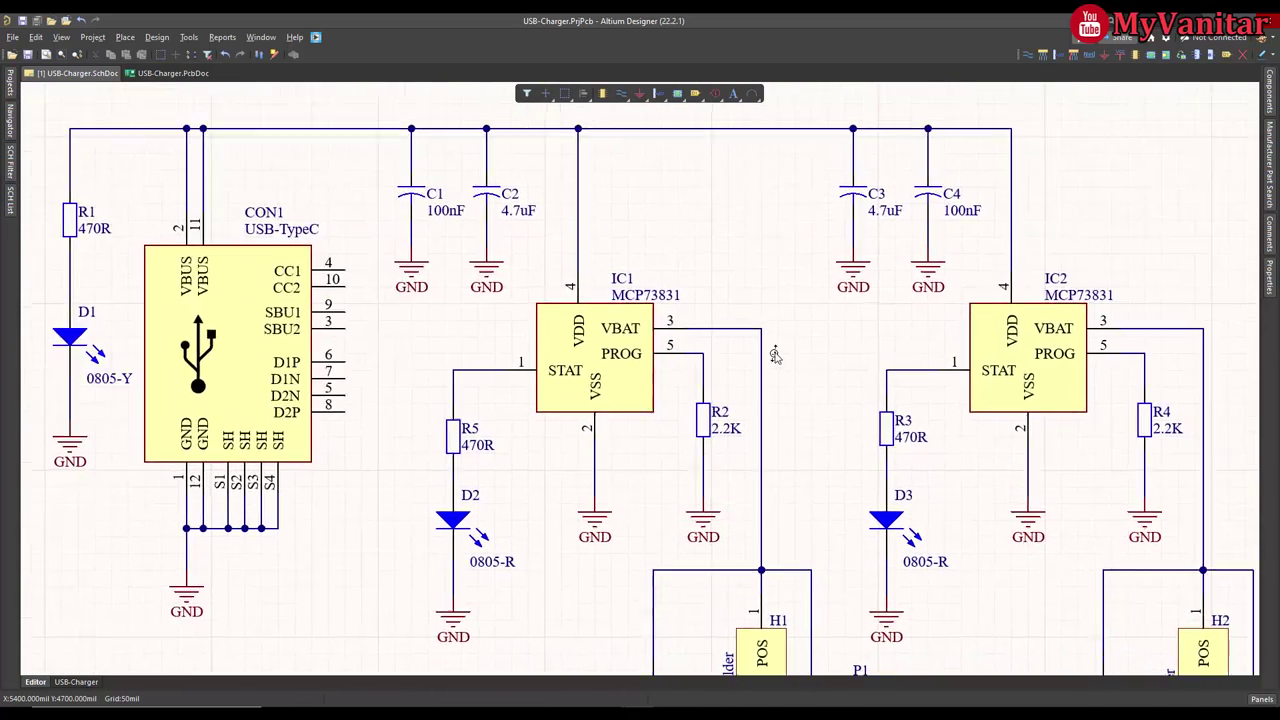
scroll(775, 355, "down", 2, "ctrl")
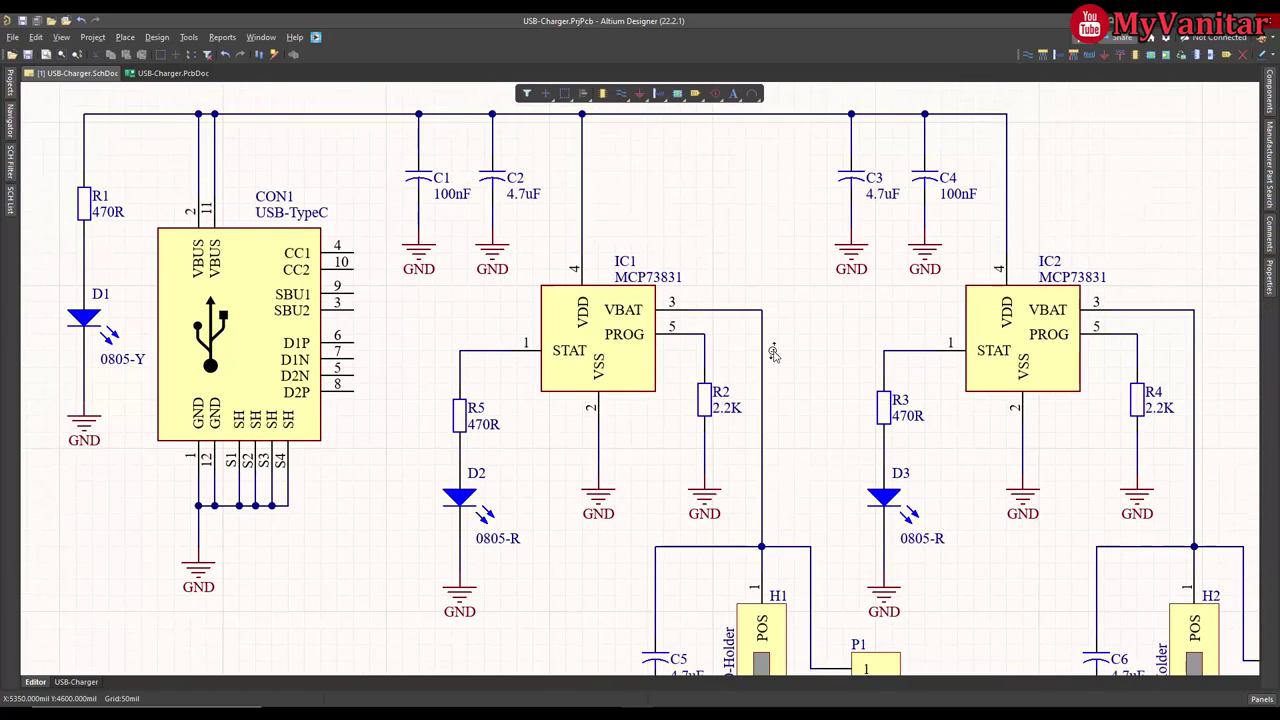
scroll(773, 353, "up", 1, "ctrl")
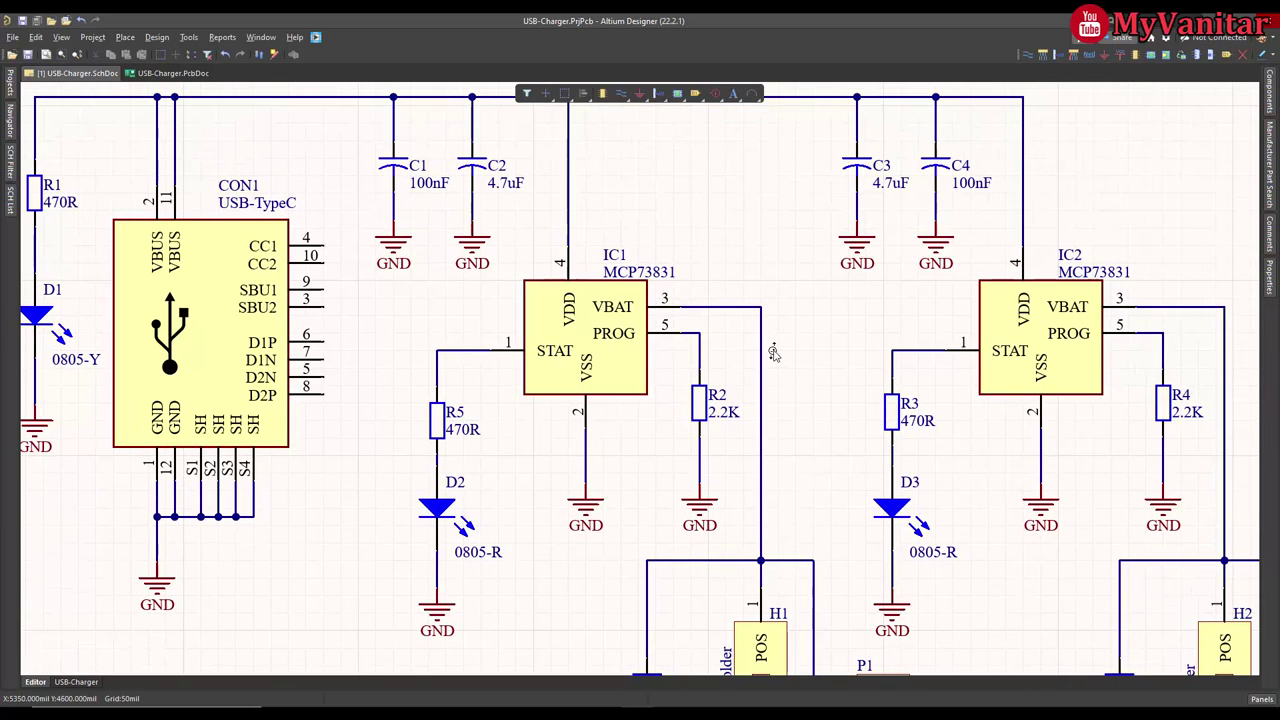
scroll(773, 352, "up", 1, "ctrl")
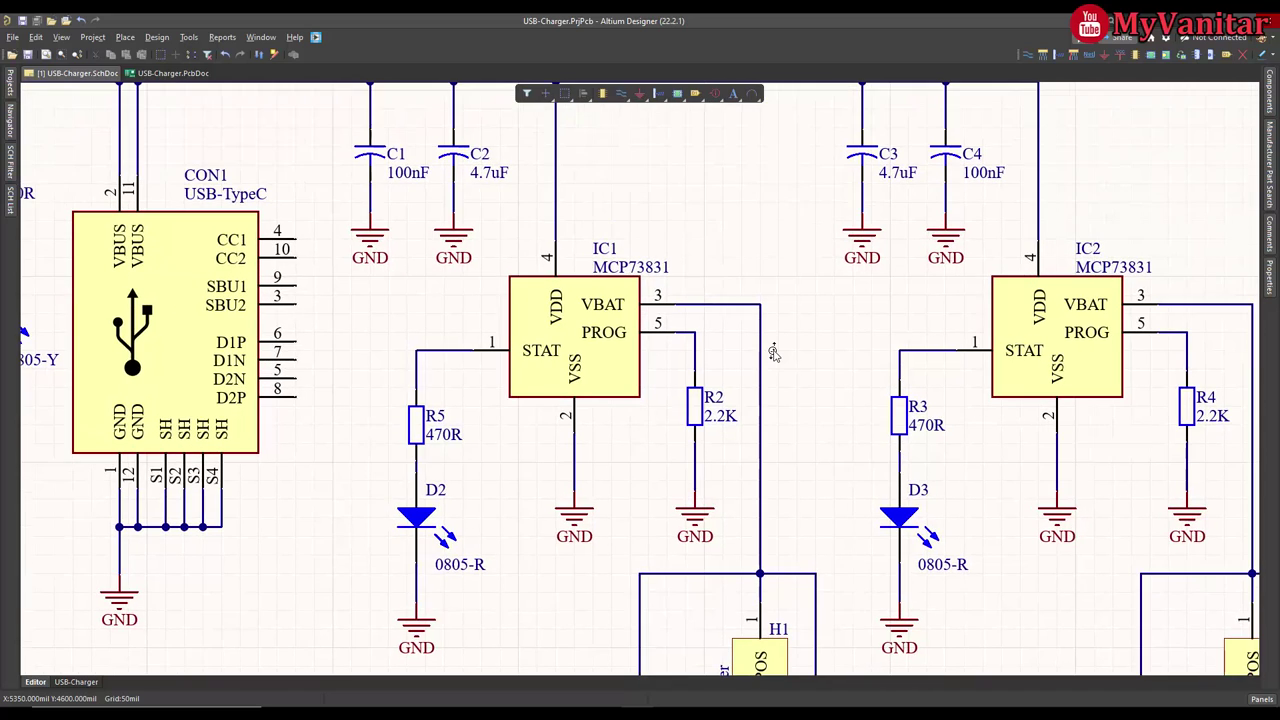
scroll(773, 353, "down", 1, "ctrl")
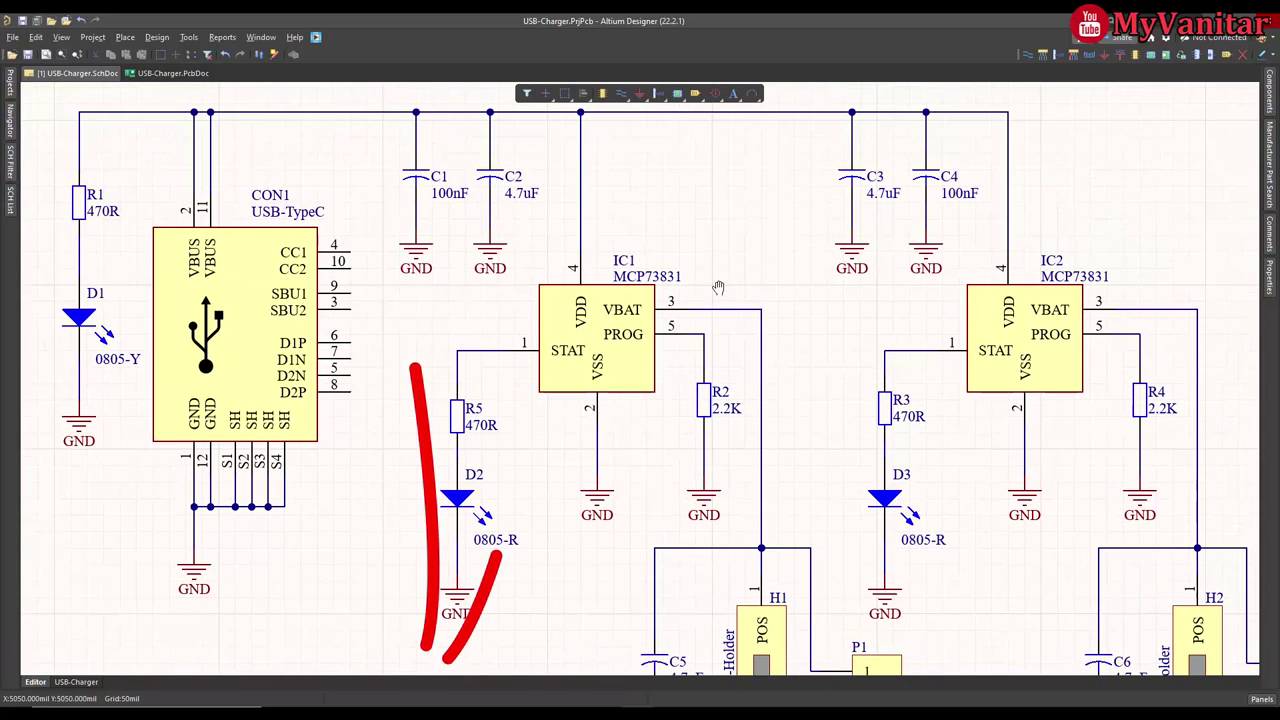
right_click_drag(719, 288, 729, 313)
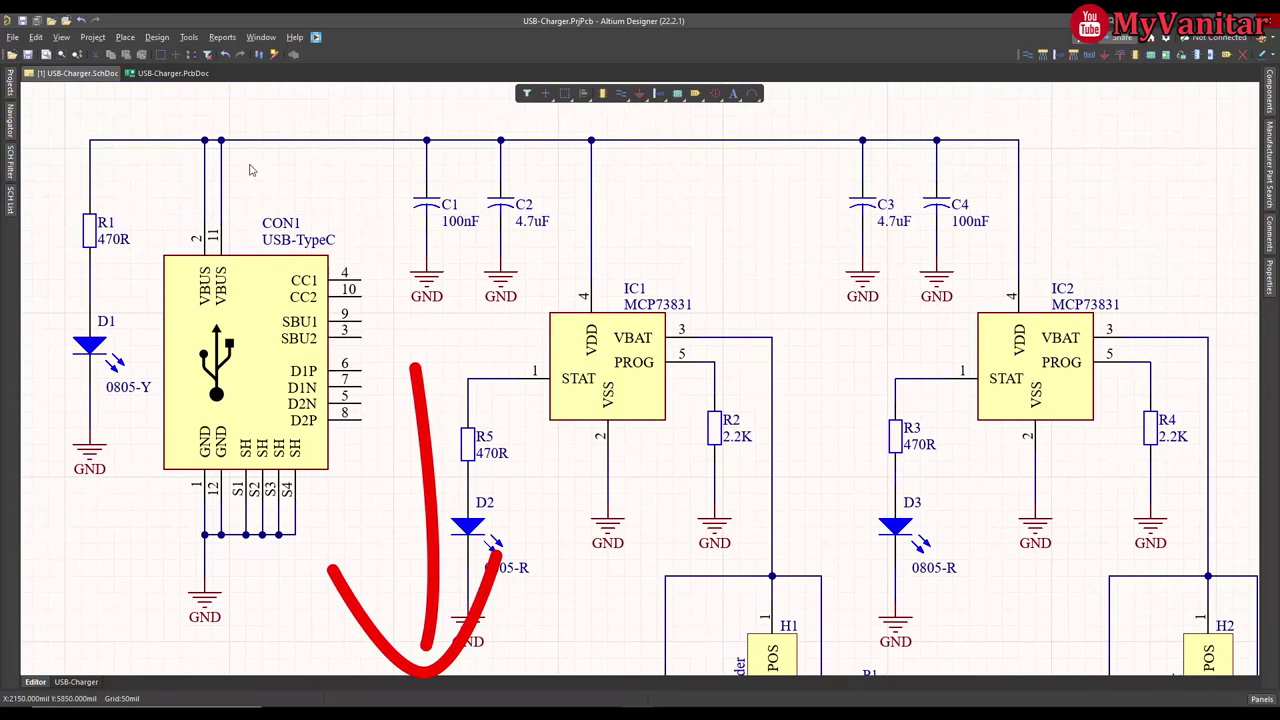
Switch to the PCB and enable Single Layer Mode in the View Configuration options
left_click(170, 73)
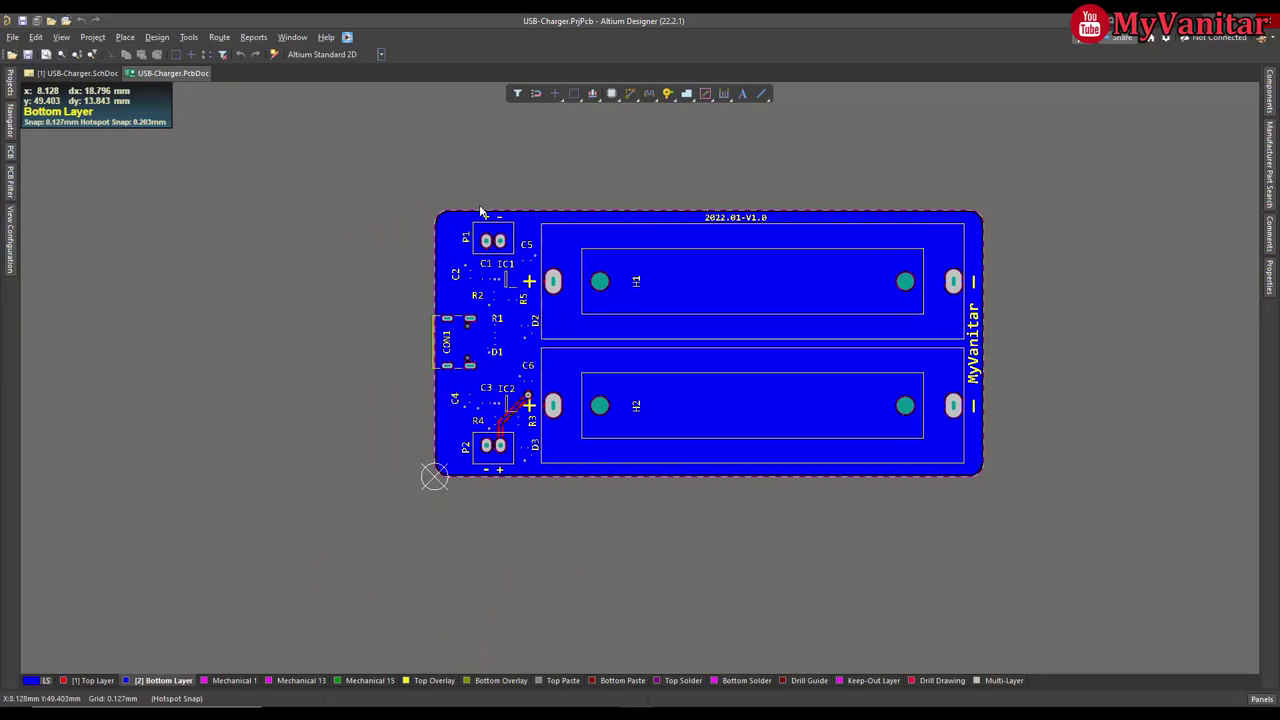
left_click(12, 242)
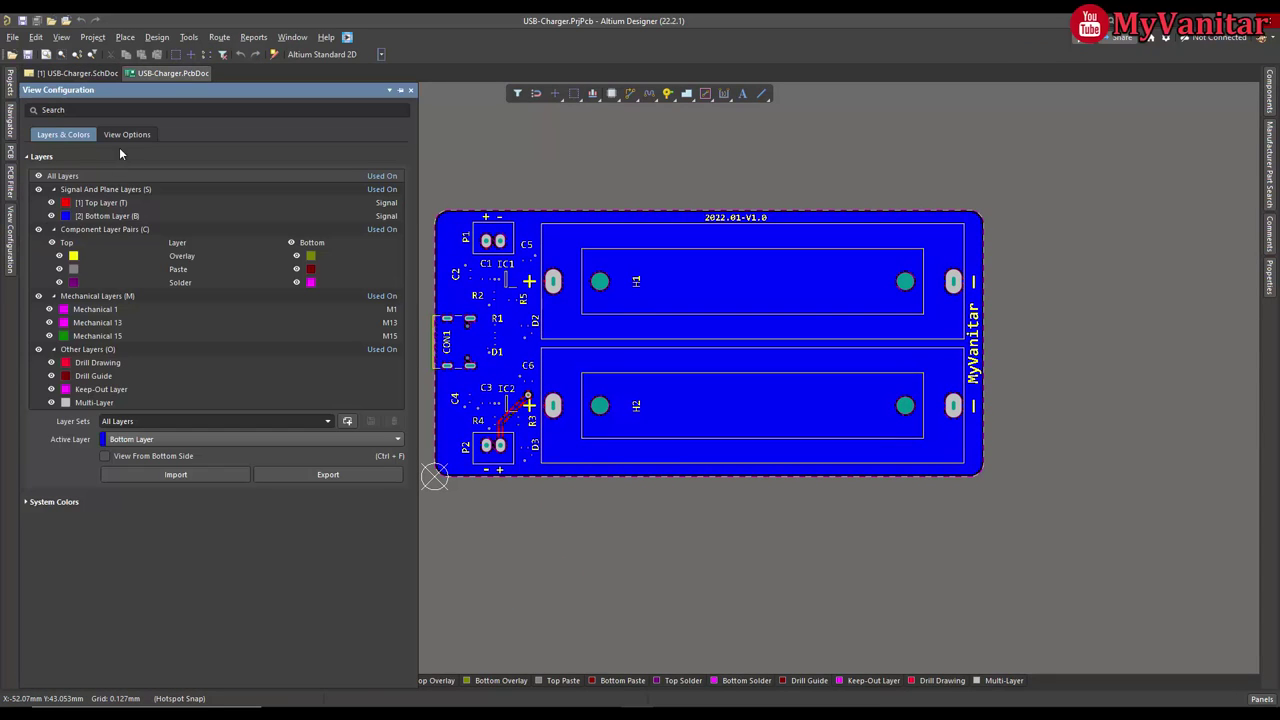
left_click(122, 135)
left_click(145, 213)
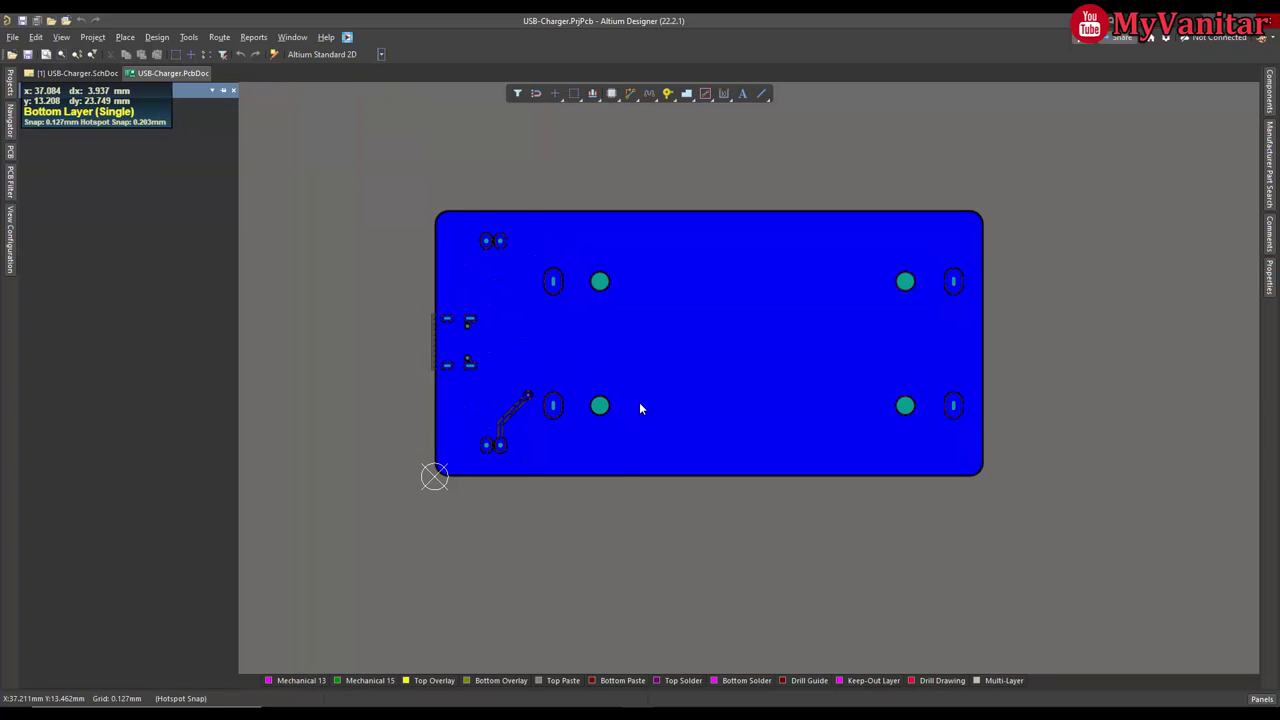
scroll(640, 404, "up", 1, "ctrl")
right_click_drag(640, 404, 583, 423)
scroll(586, 431, "up", 2, "ctrl")
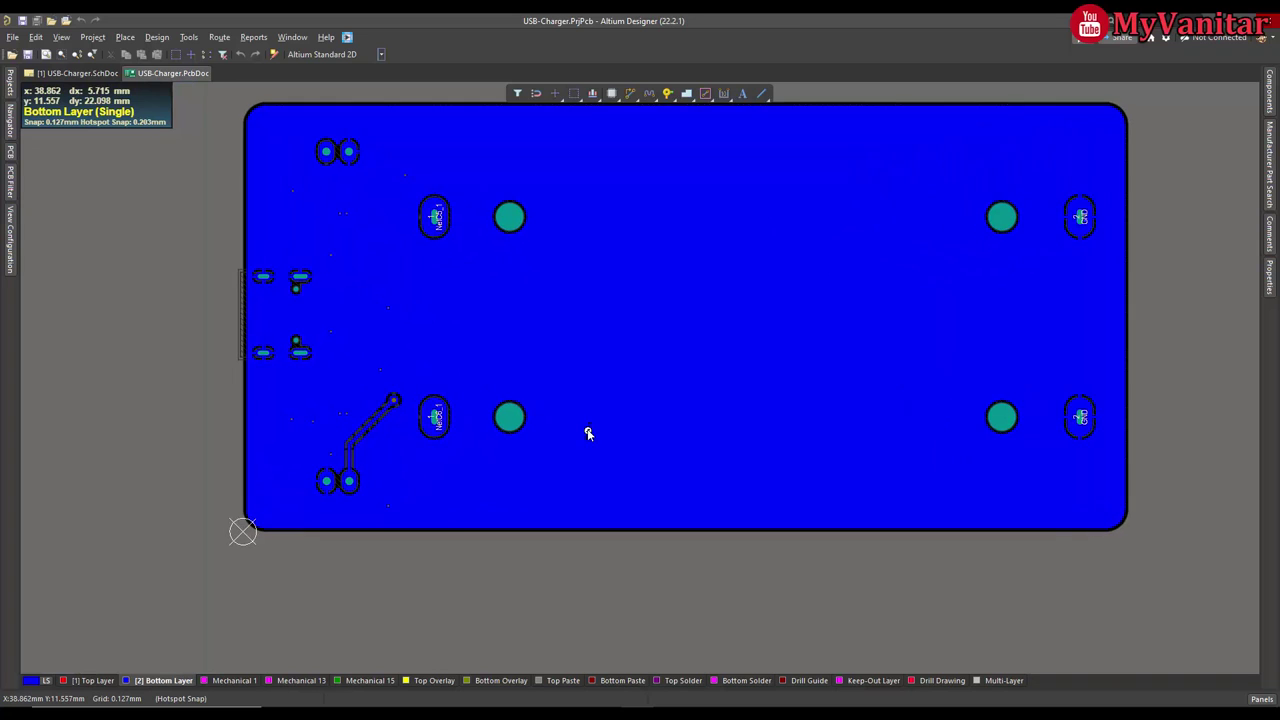
scroll(588, 433, "down", 1, "ctrl")
scroll(588, 433, "up", 1, "ctrl")
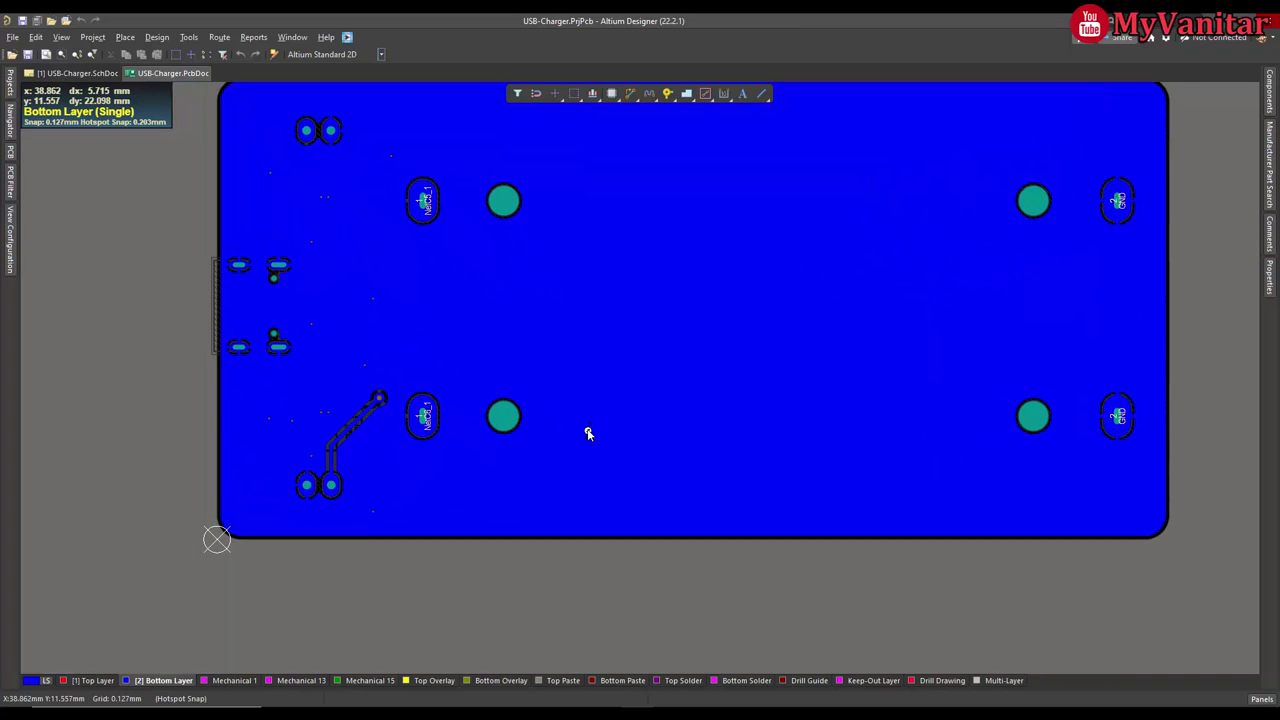
right_click_drag(586, 431, 642, 475)
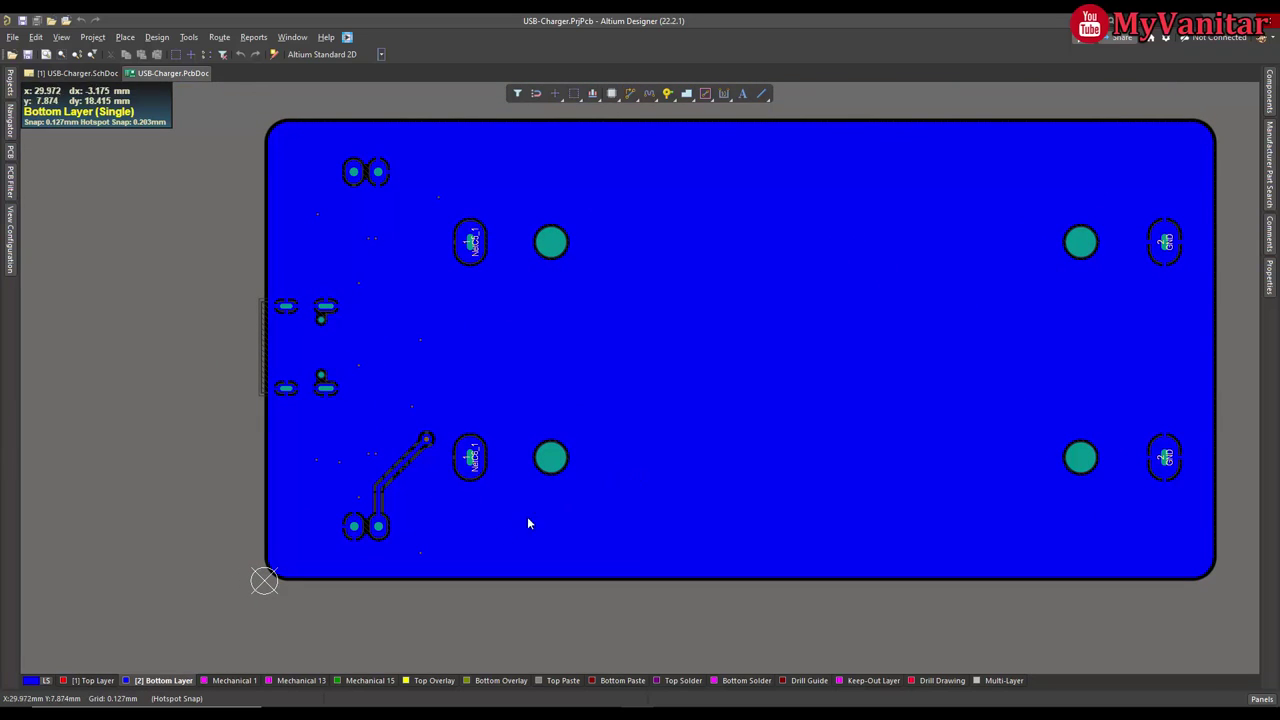
scroll(416, 576, "up", 1, "ctrl")
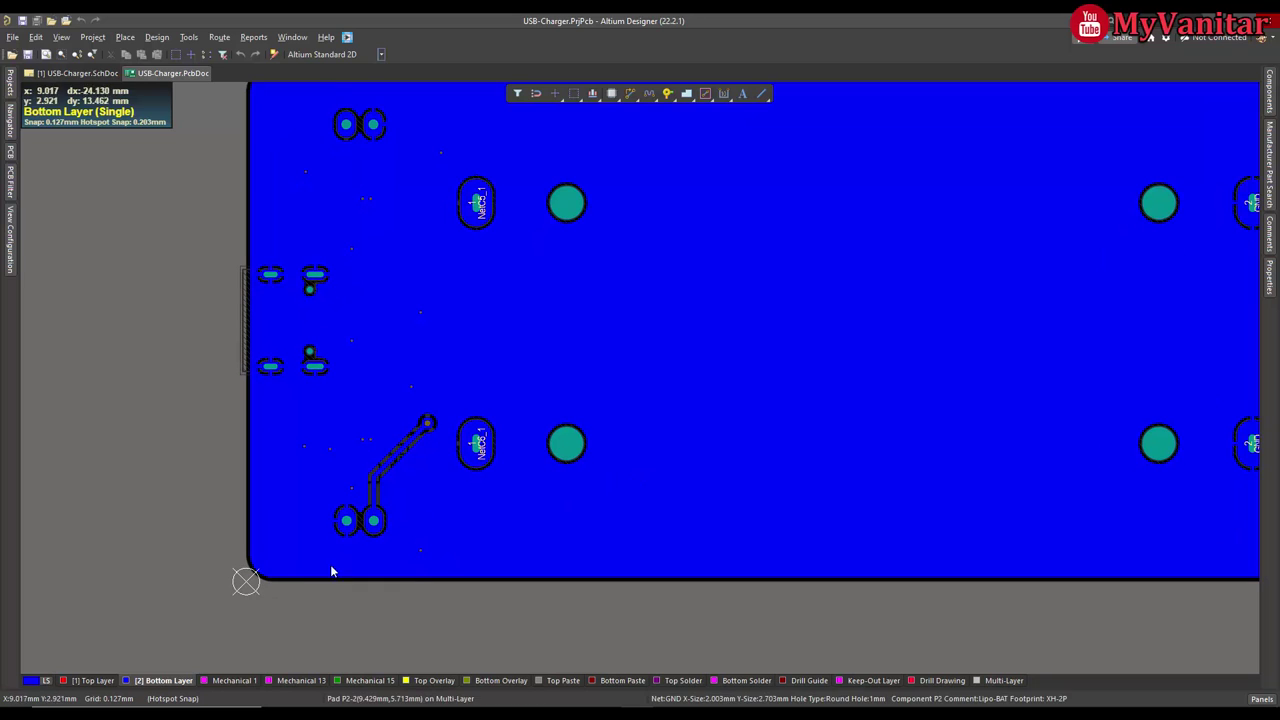
Show the Top Layer alone, then only the Top Overlay silkscreen
left_click(90, 680)
scroll(620, 415, "down", 1, "ctrl")
scroll(620, 415, "down", 1, "ctrl")
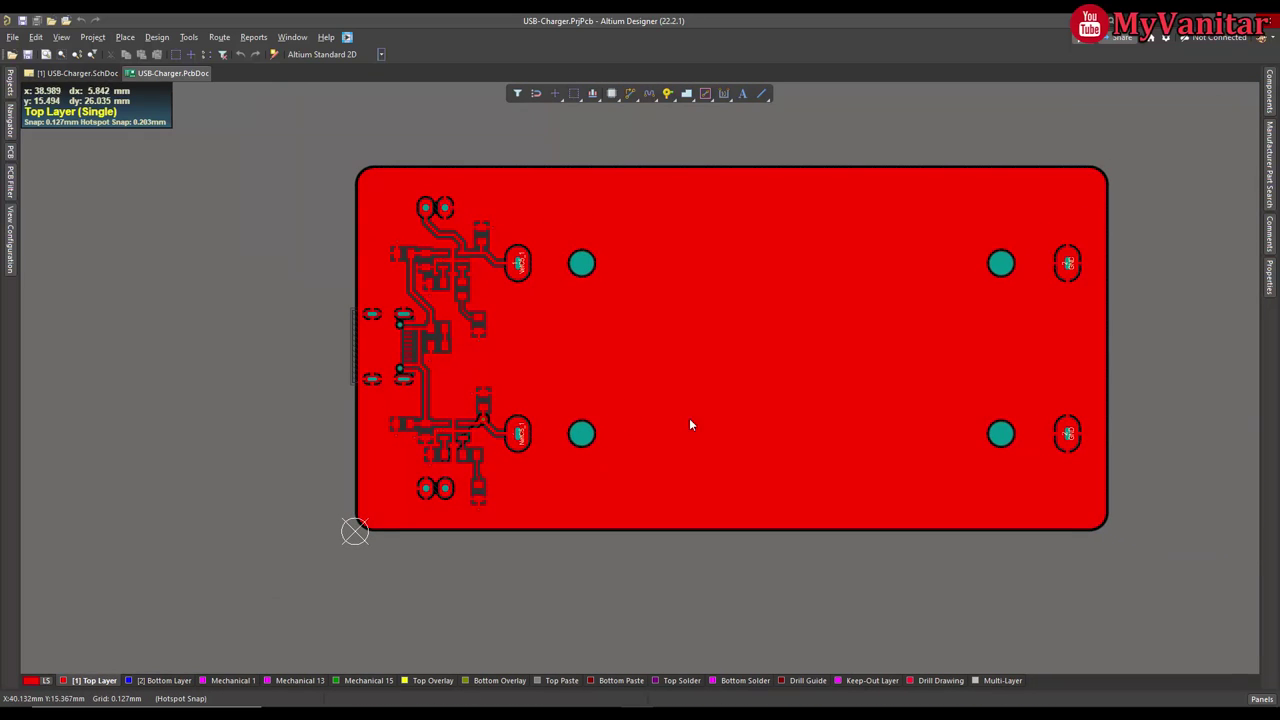
right_click_drag(711, 426, 606, 414)
left_click(420, 682)
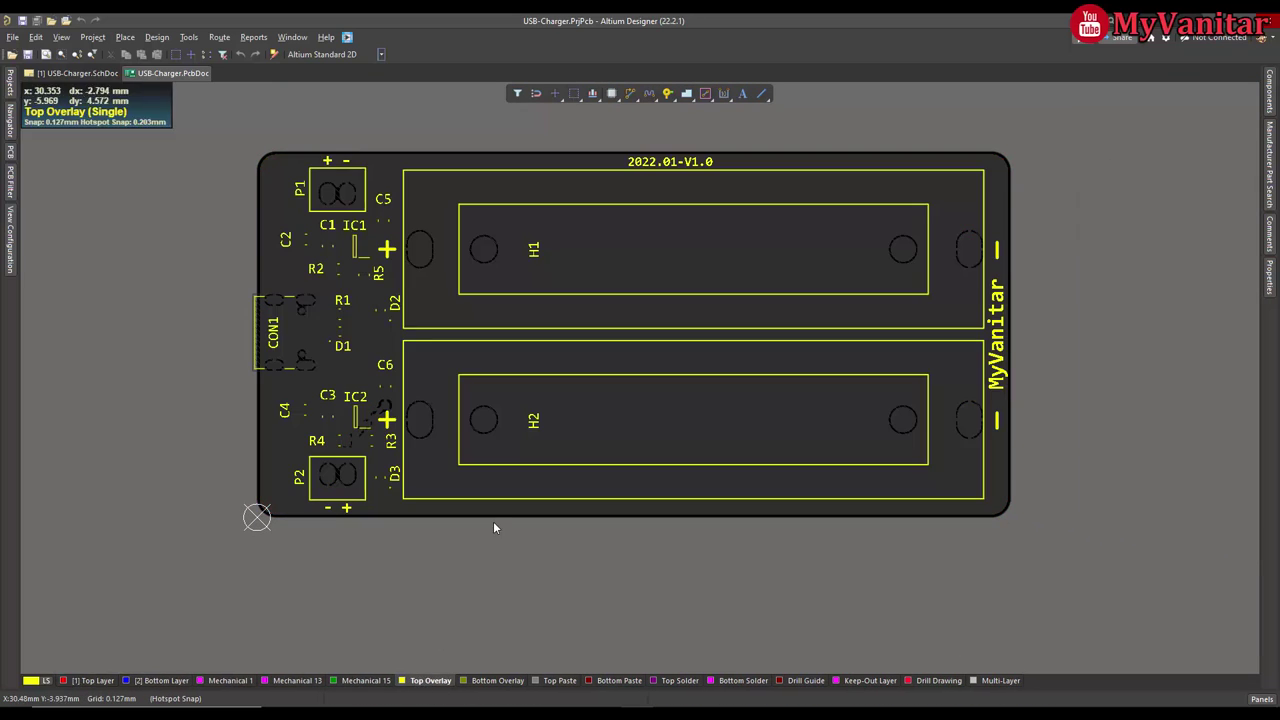
right_click_drag(551, 446, 591, 480)
scroll(543, 458, "up", 1, "ctrl")
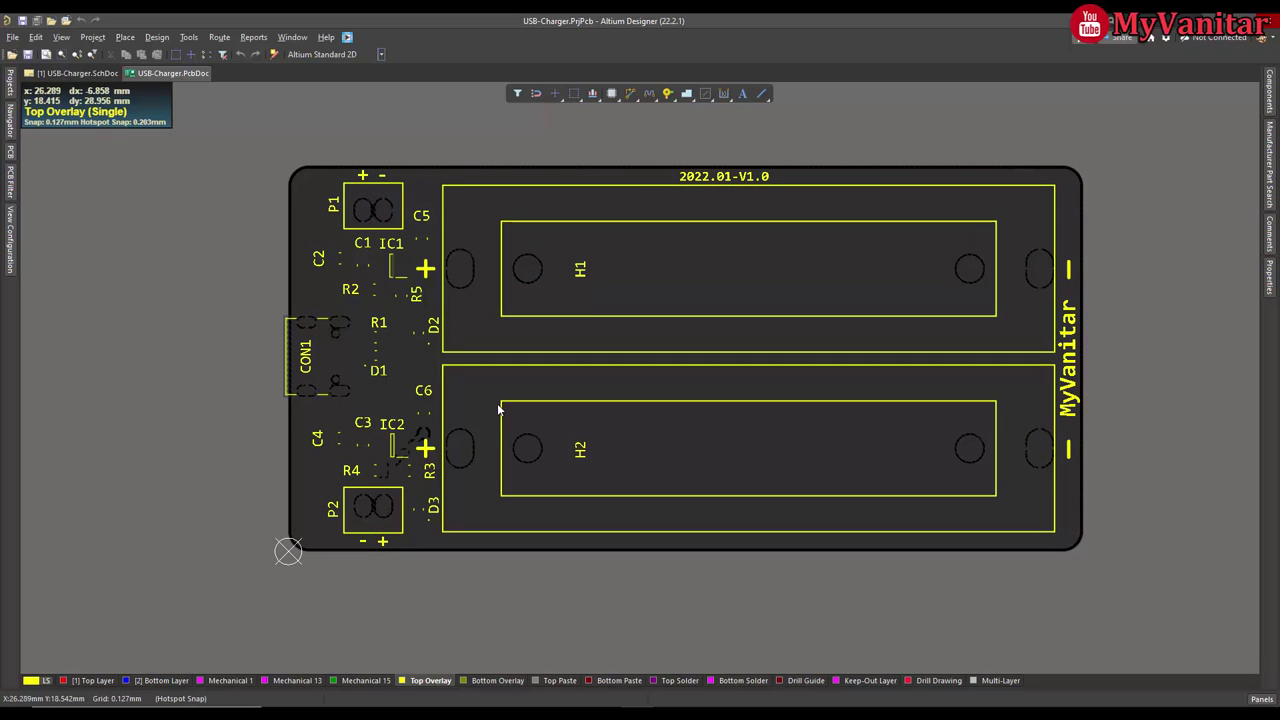
Show the board in 3D and view it from the bottom and top-side presets
key("3")
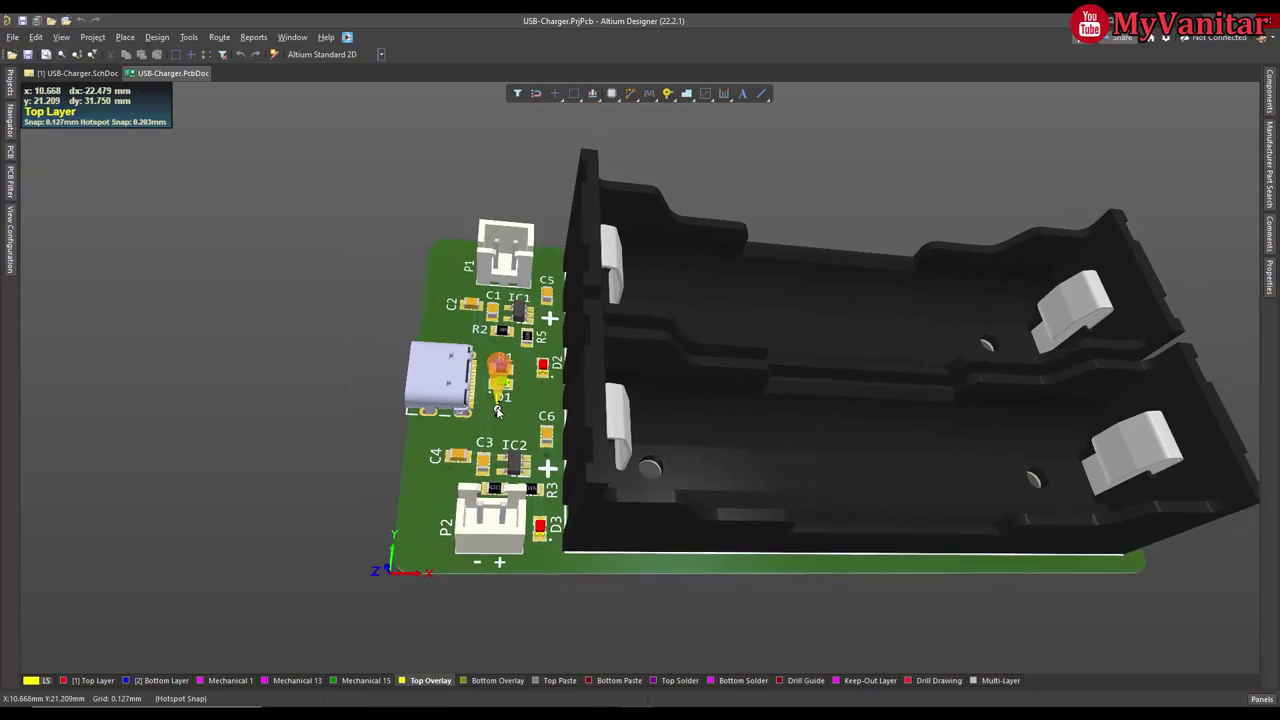
right_click_drag(497, 406, 498, 460, "shift")
left_click(484, 54)
left_click(460, 78)
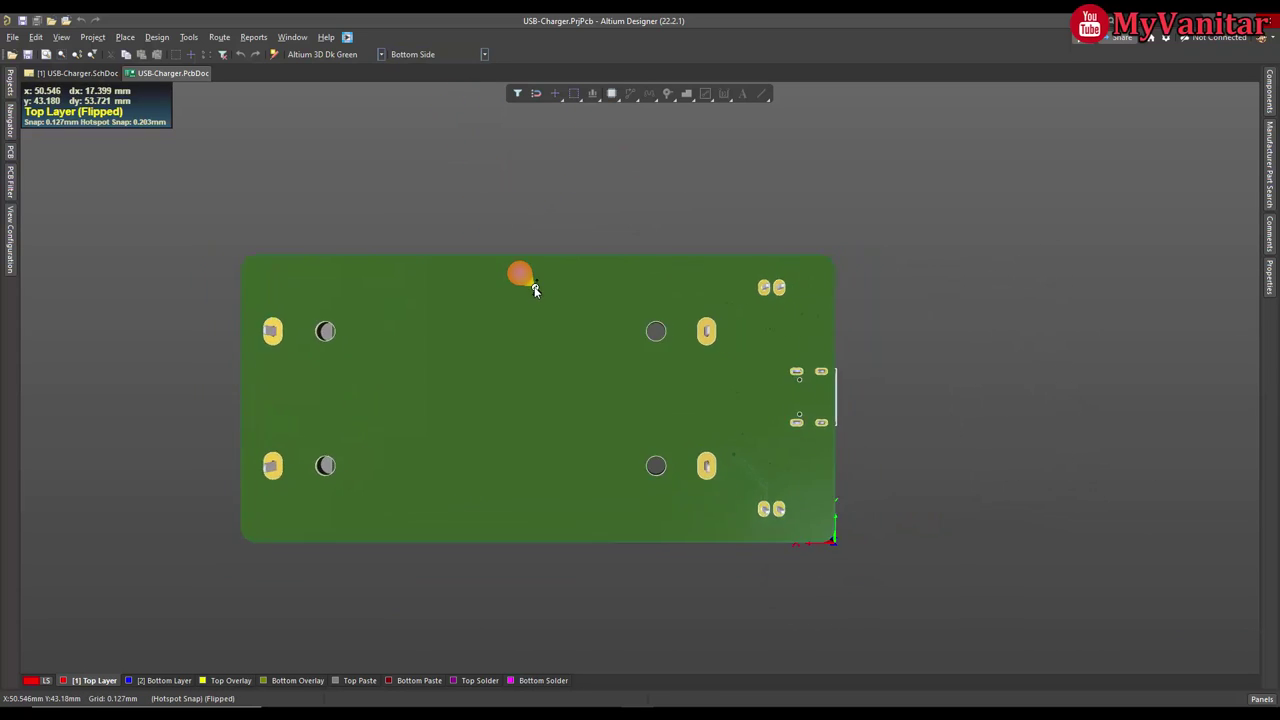
left_click(484, 54)
left_click(470, 67)
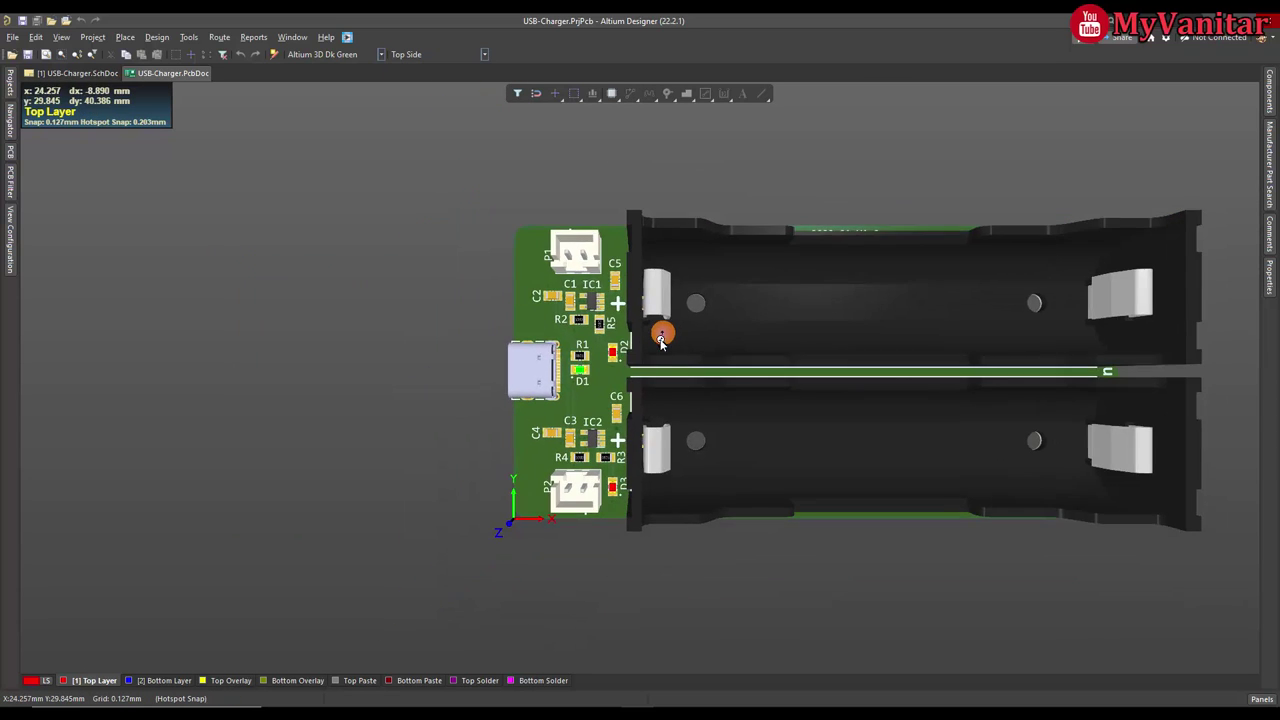
Inspect a component in a tilted 3D view, then switch to the Altium Standard 2D preset
scroll(690, 358, "up", 3, "ctrl")
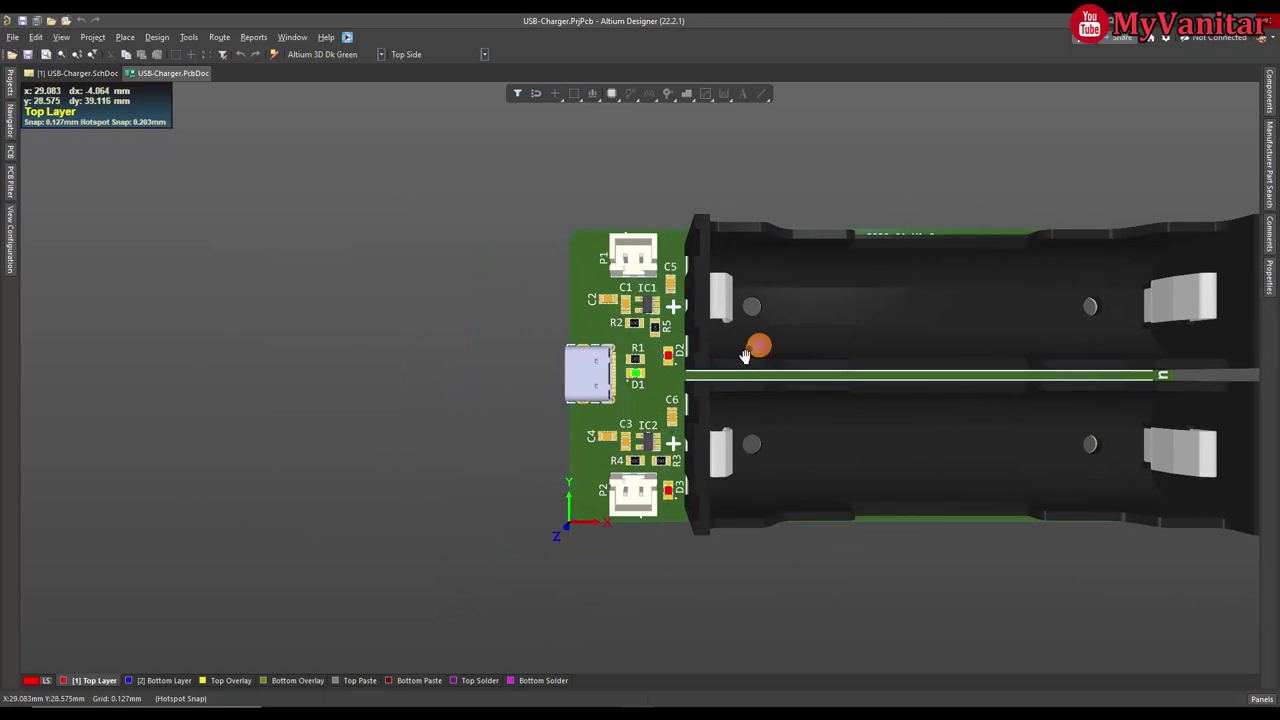
scroll(638, 368, "down", 3, "ctrl")
scroll(638, 368, "up", 2, "ctrl")
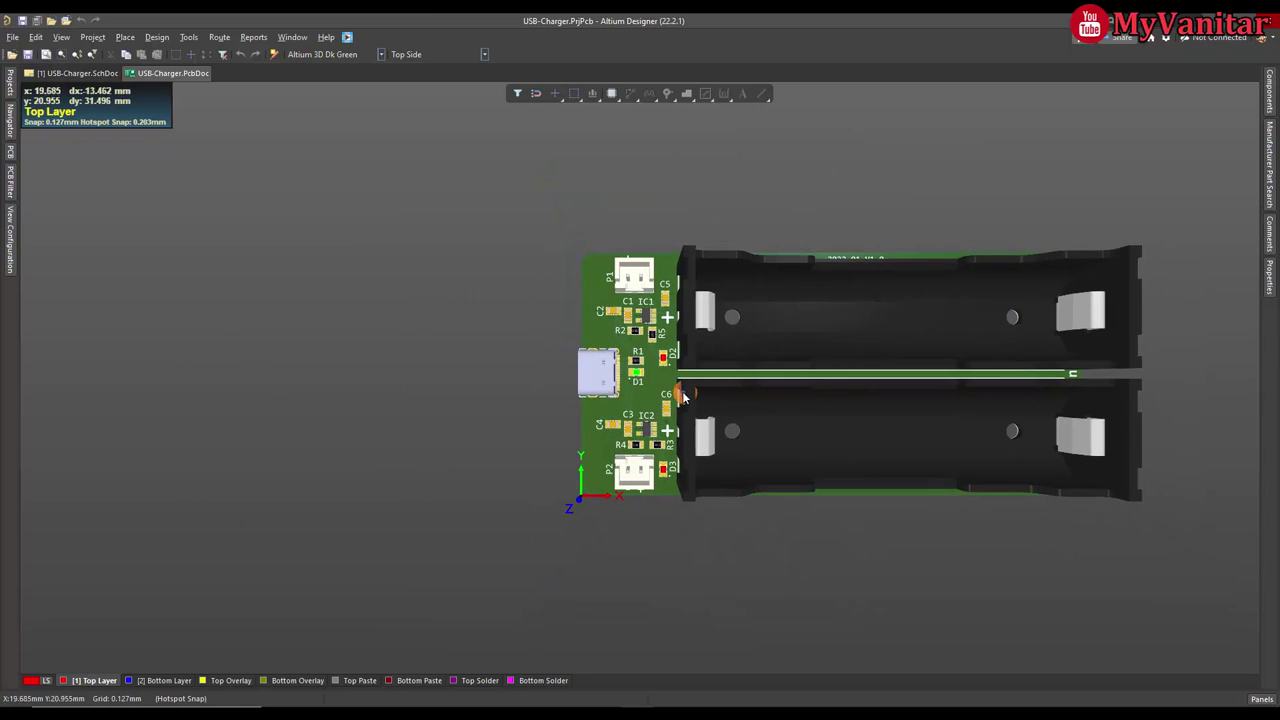
left_click(672, 390)
scroll(677, 372, "down", 2, "ctrl")
right_click_drag(677, 372, 667, 398, "shift")
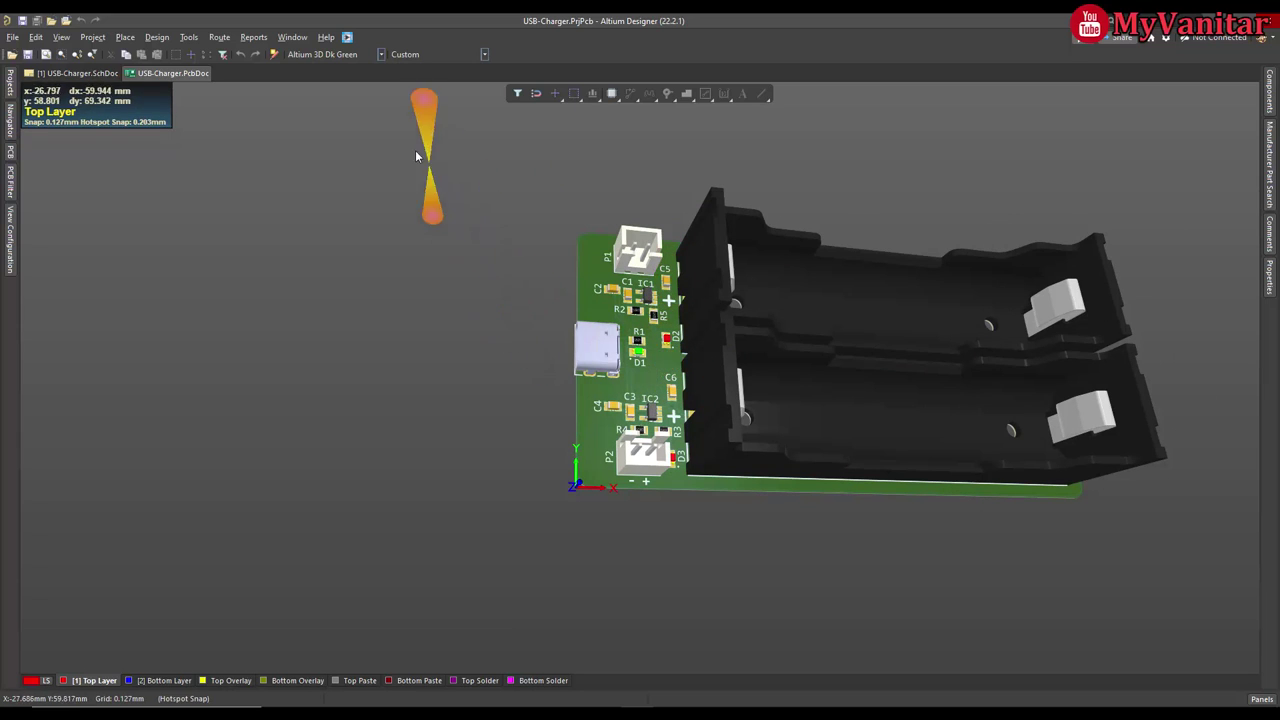
left_click(381, 55)
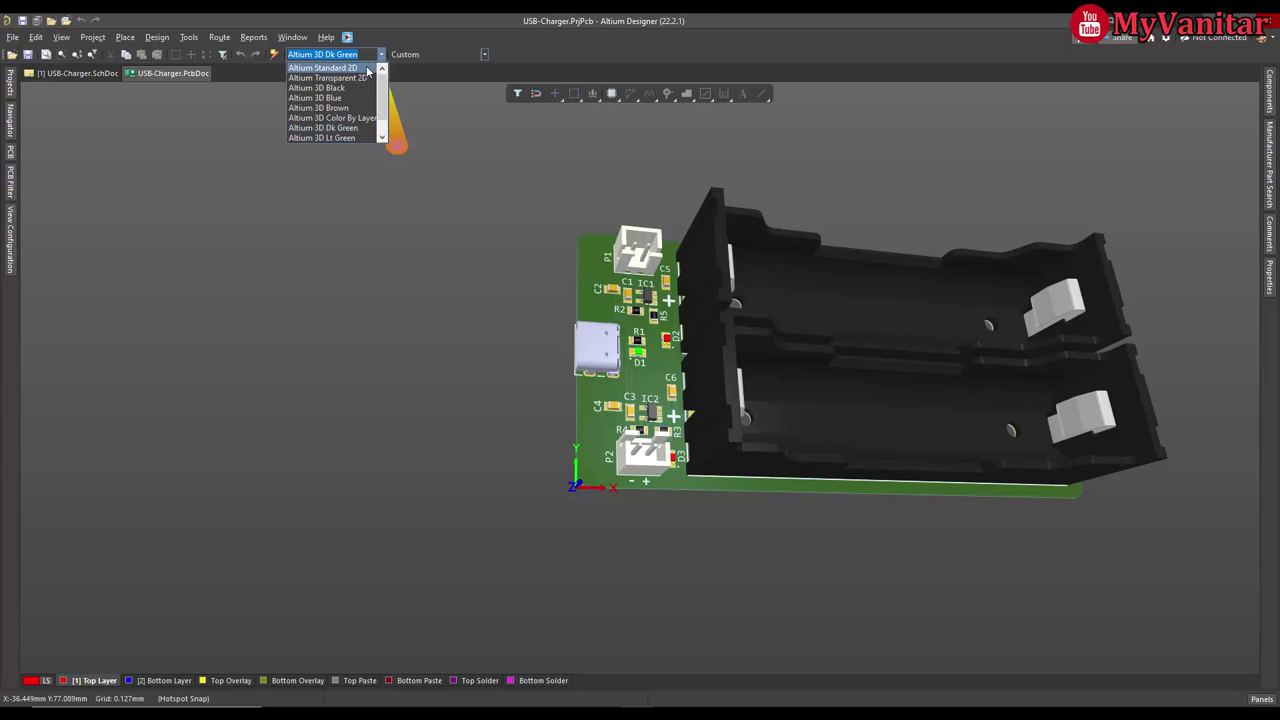
left_click(363, 68)
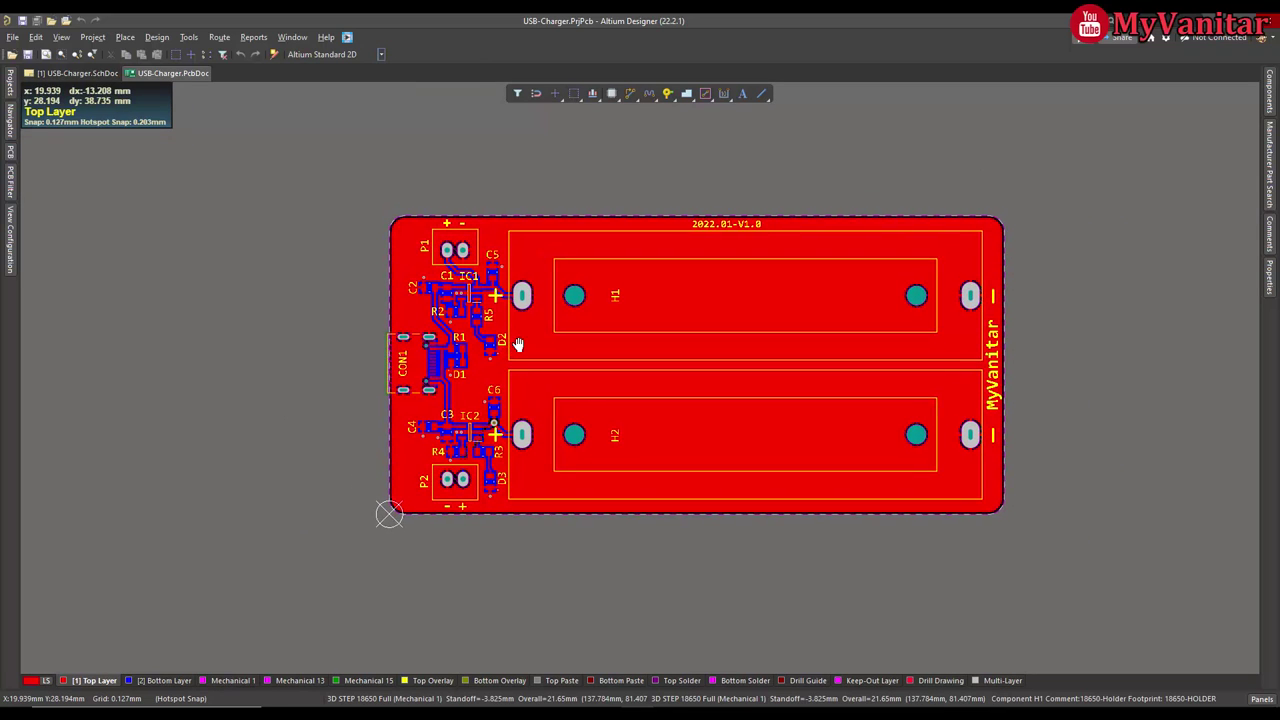
Zoom and pan the flat 2D board layout, briefly checking the schematic in between
scroll(507, 343, "up", 3, "ctrl")
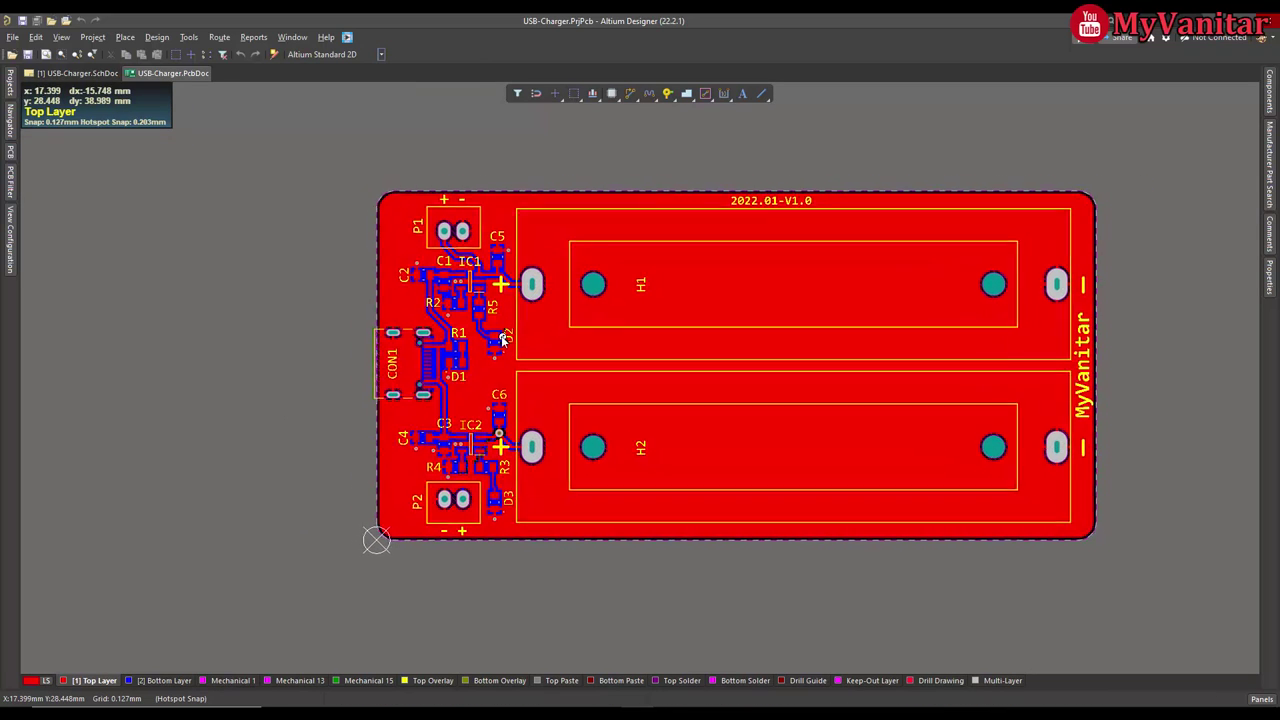
scroll(502, 340, "down", 1, "ctrl")
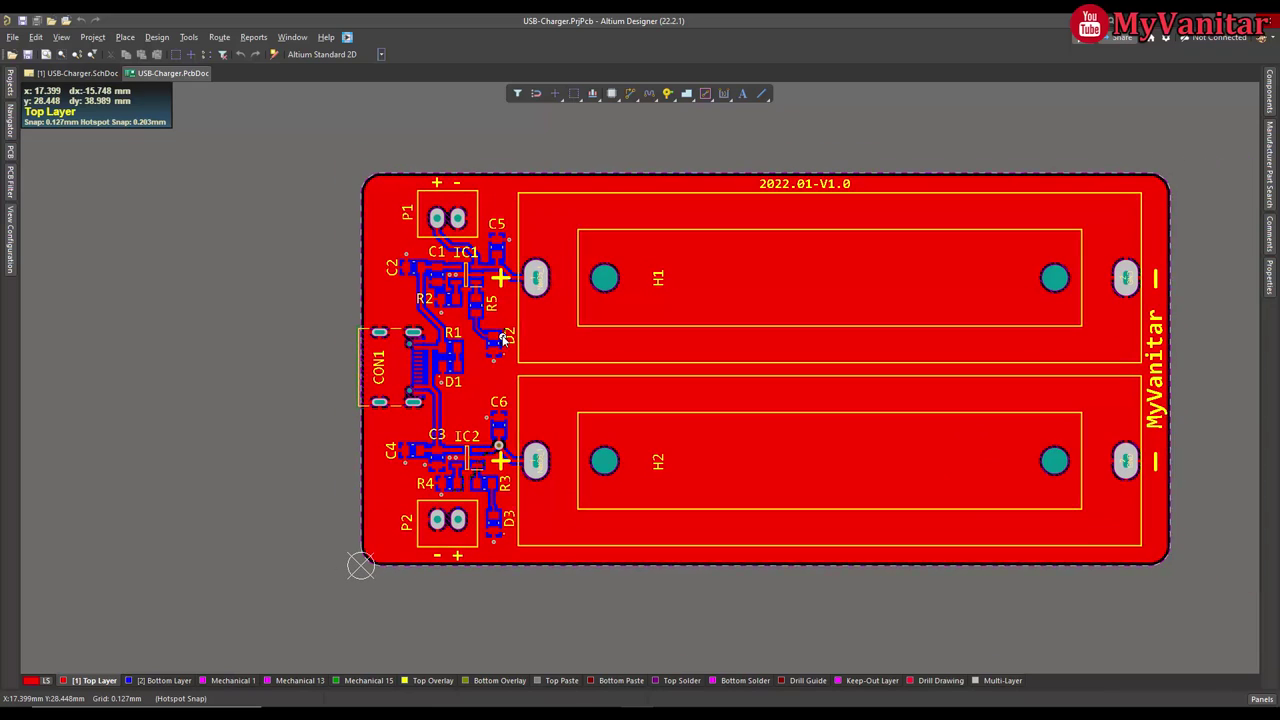
left_click(101, 74)
left_click(172, 73)
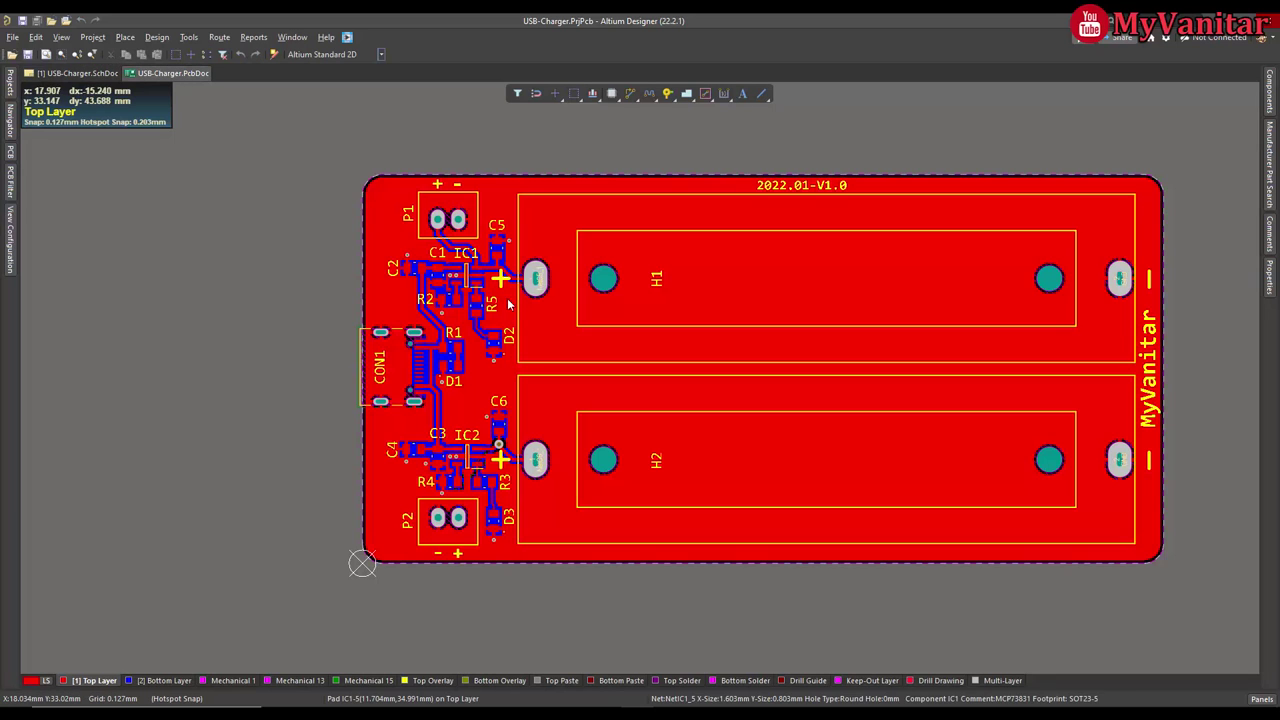
scroll(507, 300, "down", 1, "ctrl")
right_click_drag(560, 324, 530, 331)
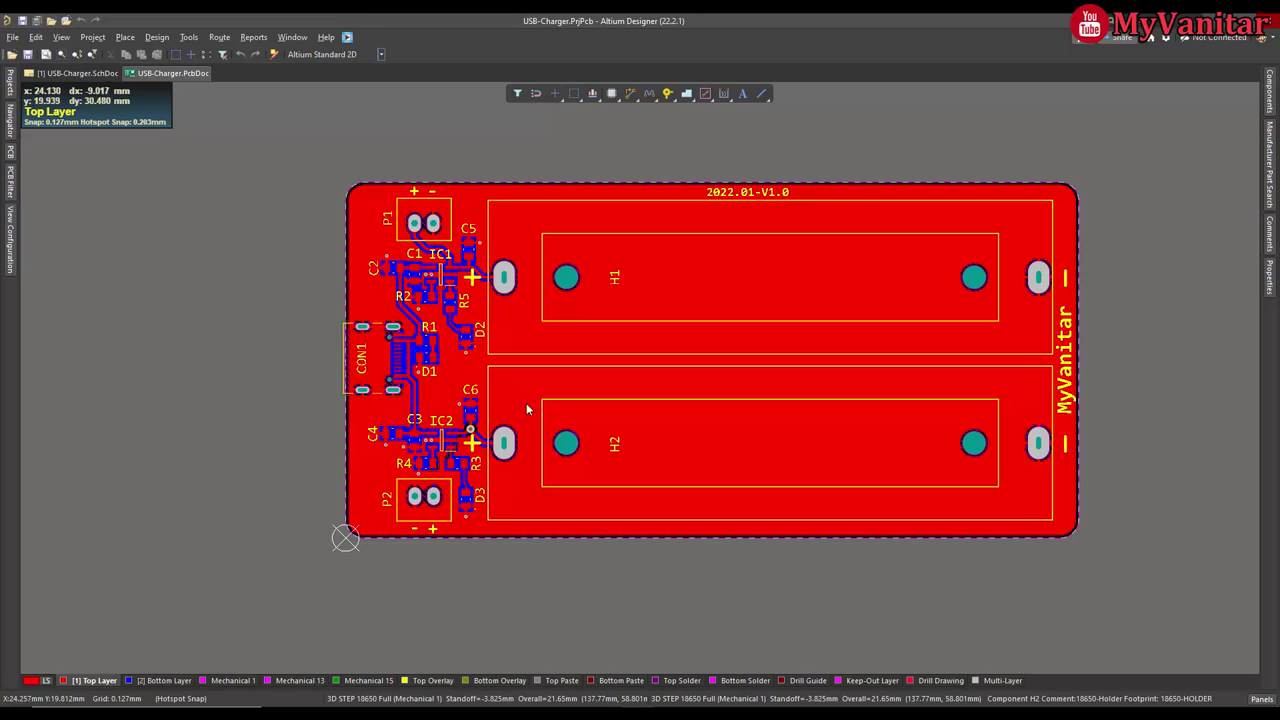
Open the schematic and select IC1, then IC2, to compare the two charger stages
left_click(78, 73)
scroll(698, 382, "up", 3, "ctrl")
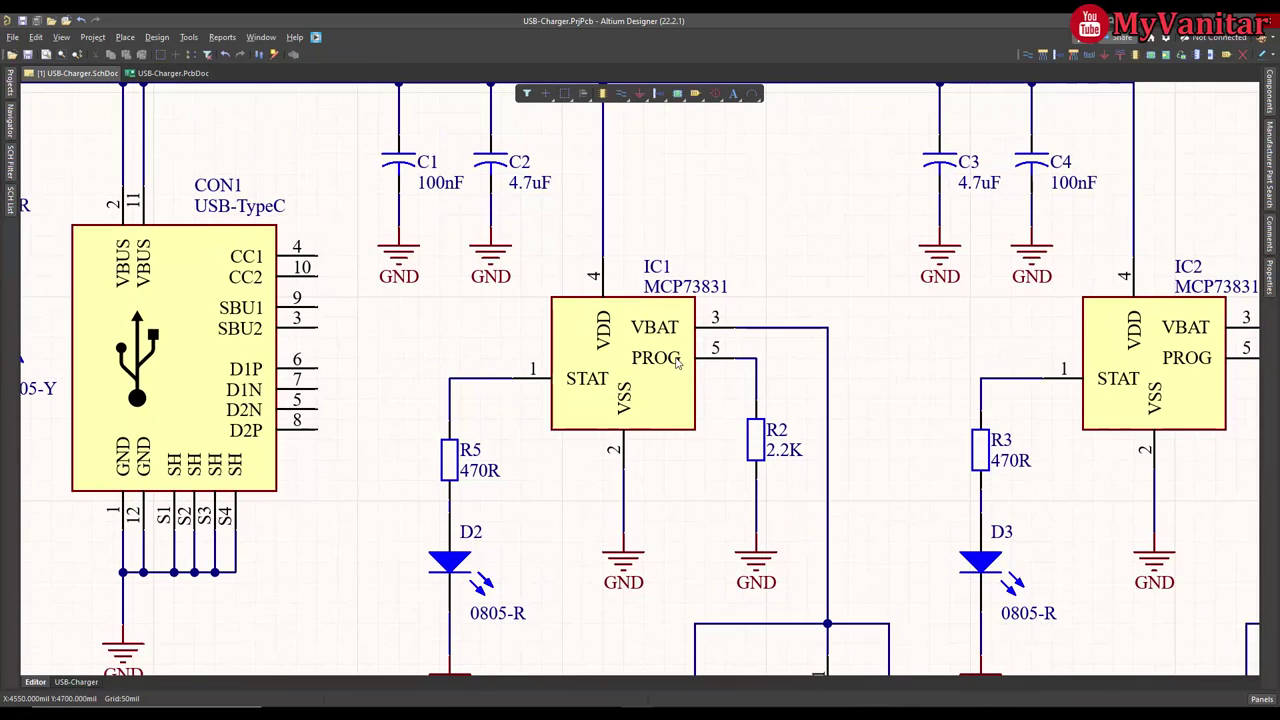
left_click(681, 366)
scroll(805, 349, "right", 2, "shift")
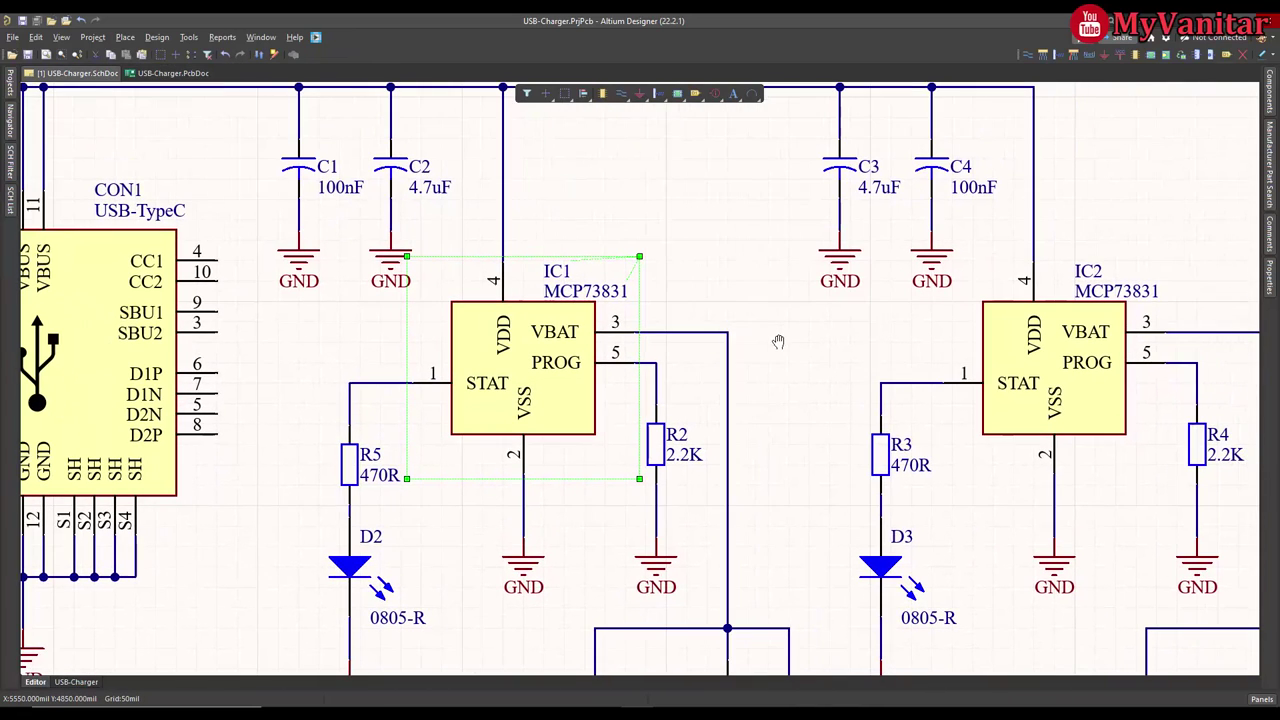
left_click(1031, 363)
left_click(741, 287)
Zoom around the schematic and recheck IC1 before clearing the selection
scroll(741, 287, "down", 2, "ctrl")
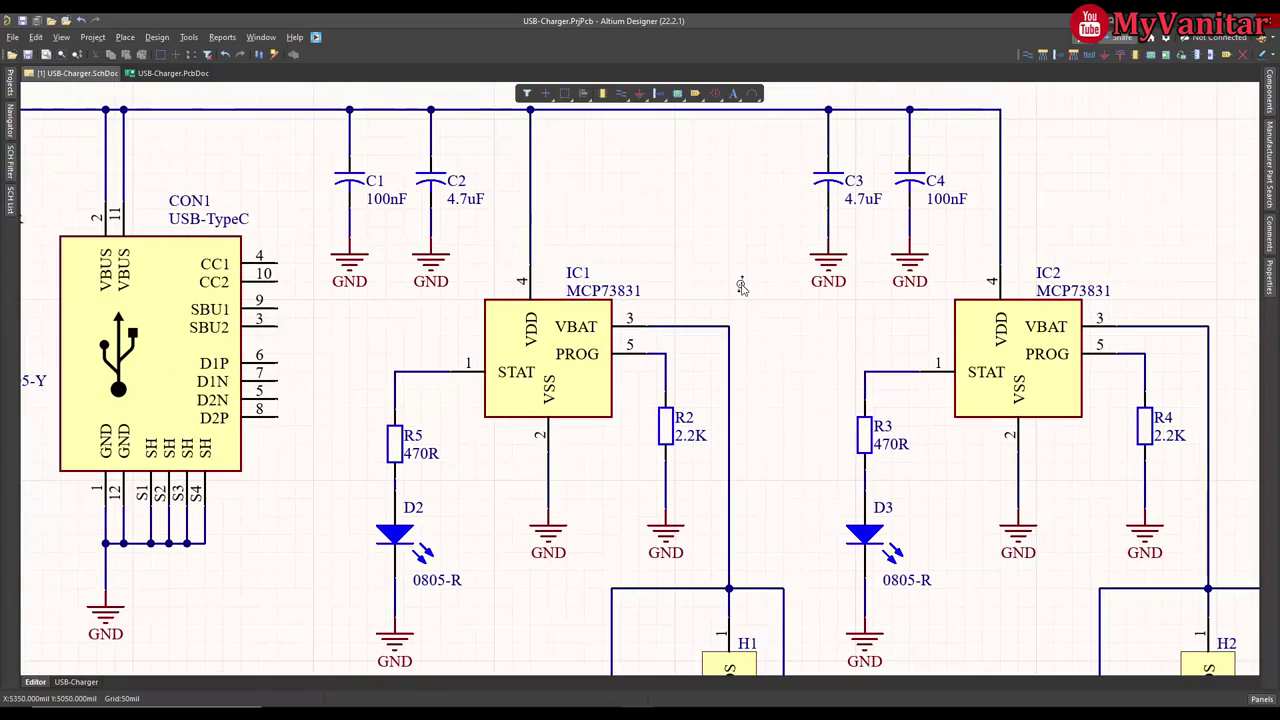
scroll(741, 287, "up", 2, "ctrl")
scroll(741, 287, "down", 1, "ctrl")
scroll(741, 287, "down", 2, "ctrl")
scroll(747, 302, "up", 1, "ctrl")
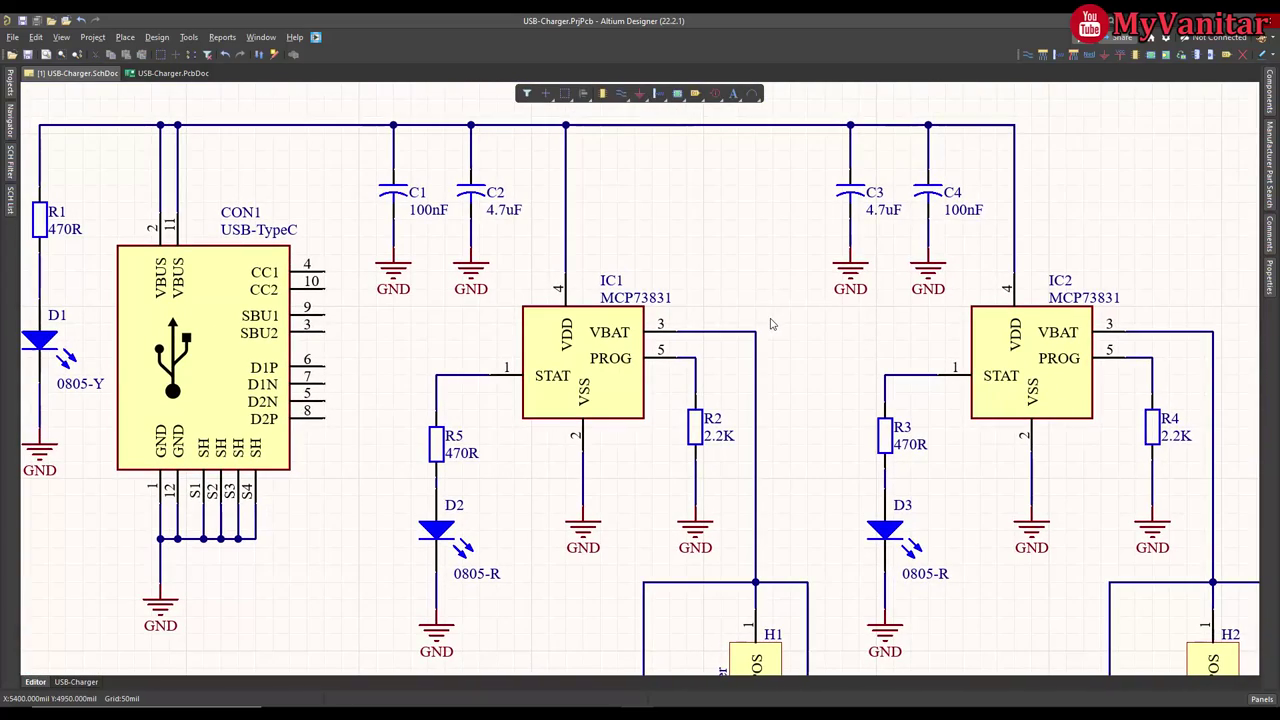
scroll(633, 381, "up", 1, "ctrl")
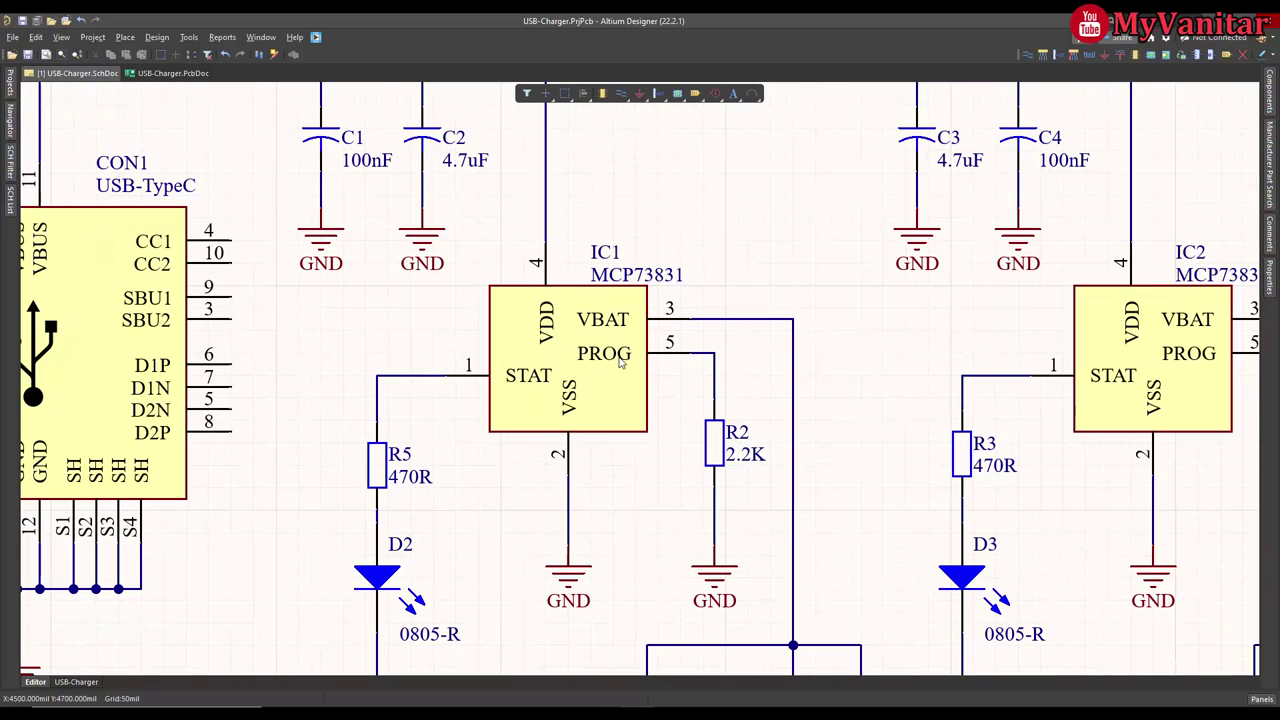
left_click(620, 365)
scroll(737, 297, "down", 1, "ctrl")
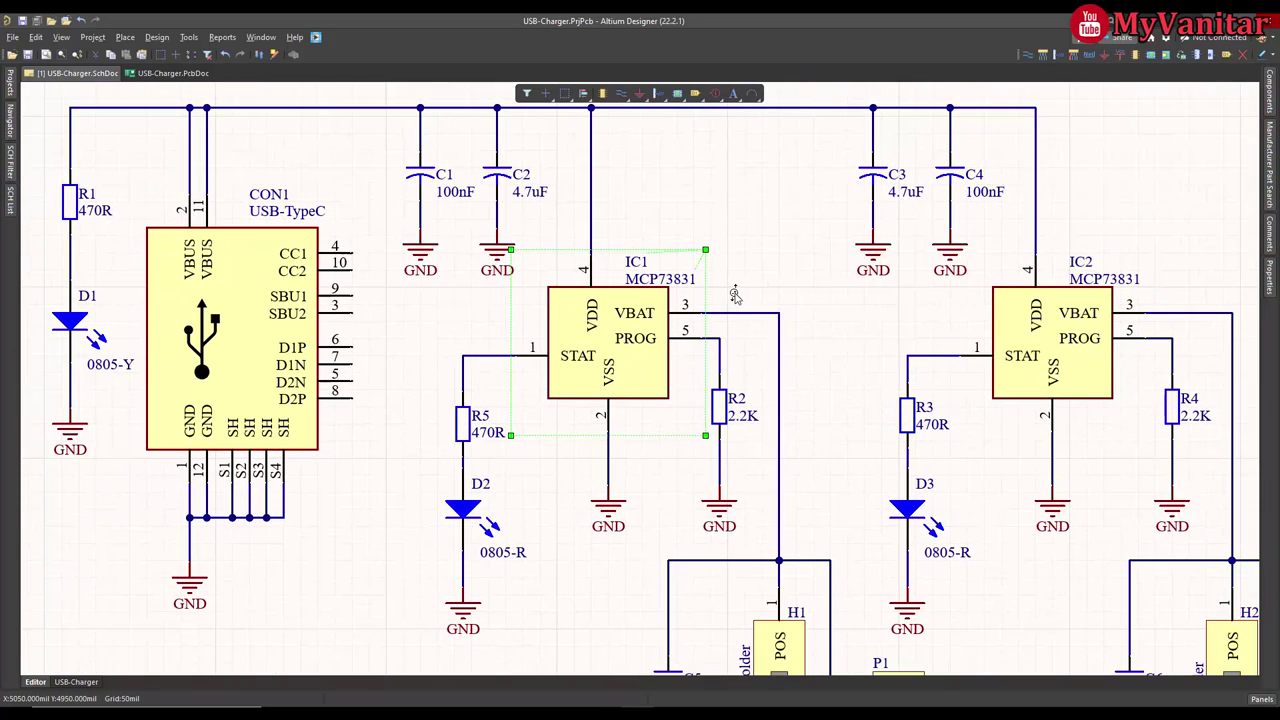
left_click(842, 335)
right_click_drag(846, 337, 803, 337)
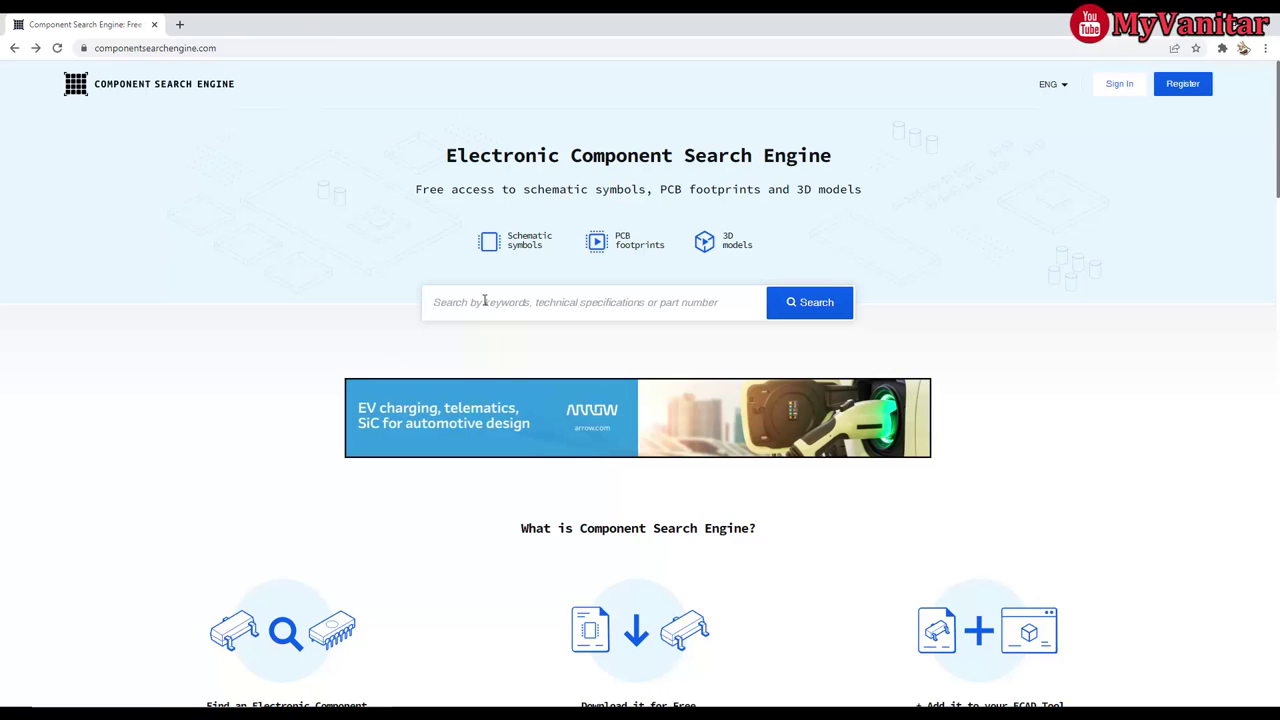
Search Component Search Engine for MCP73831 and scroll the 82 matching parts
type("M=")
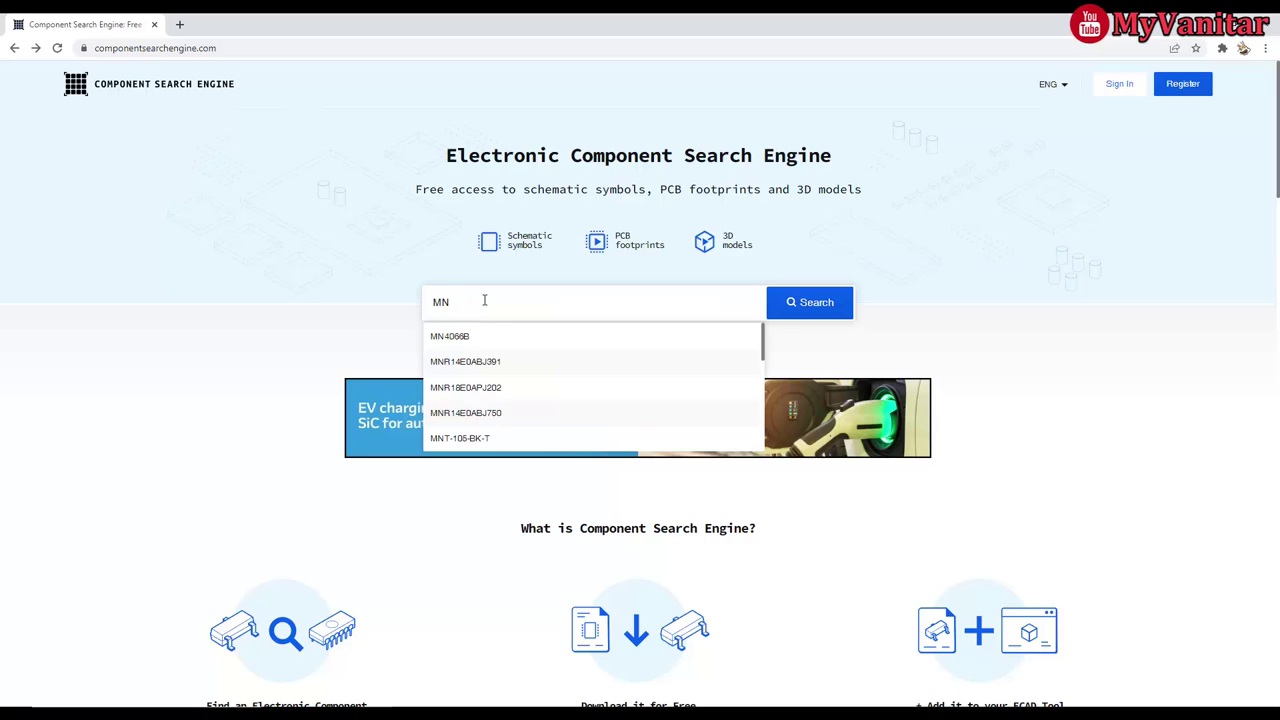
key("BackSpace")
type("CP")
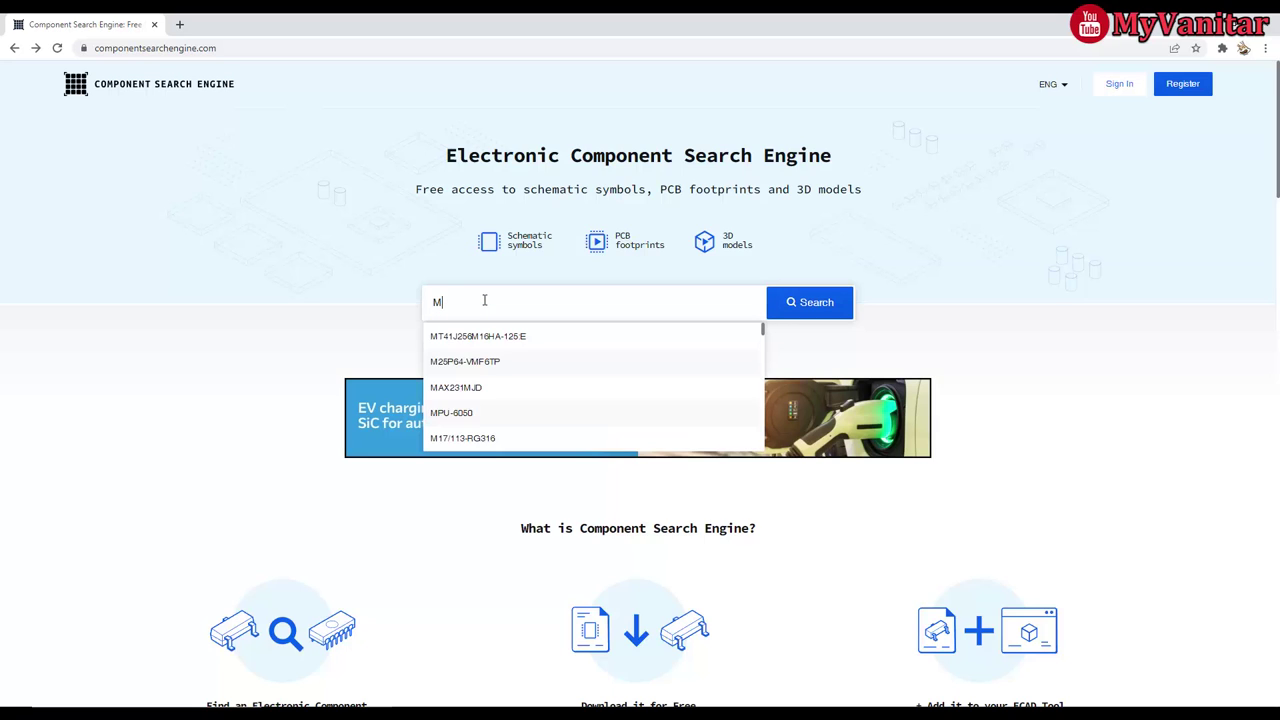
type("73831")
left_click(815, 304)
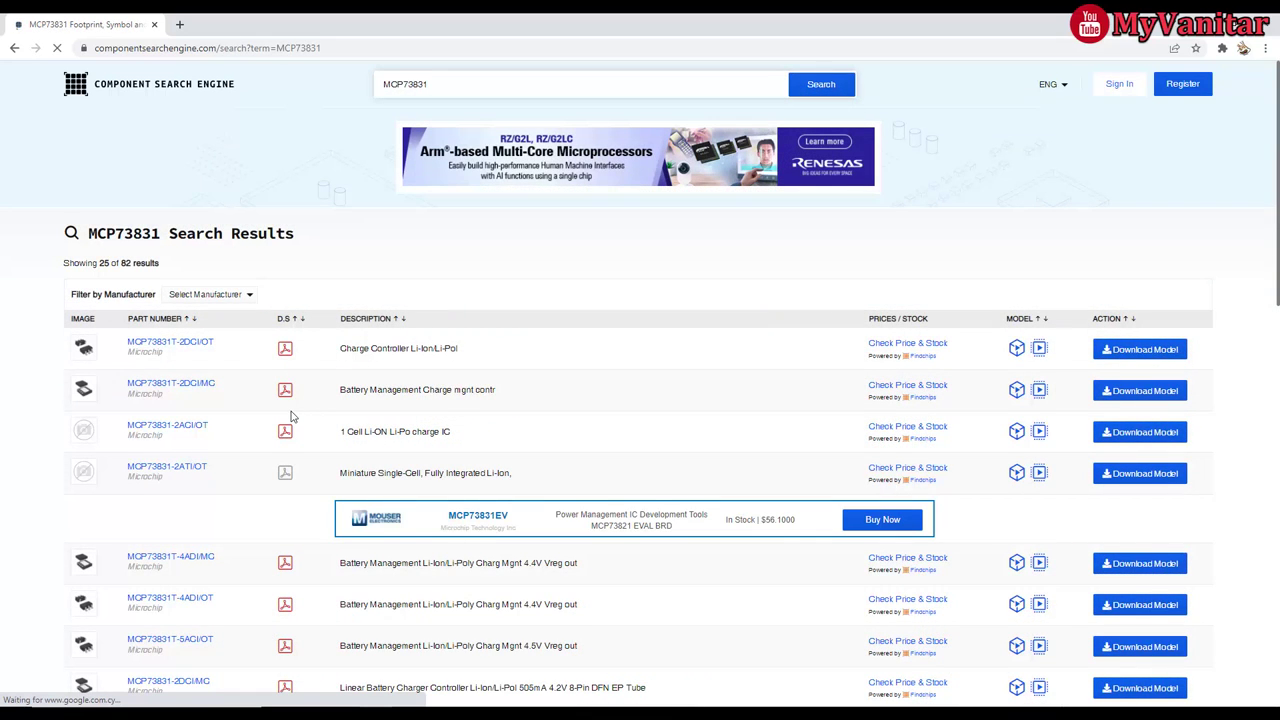
scroll(290, 417, "down", 1)
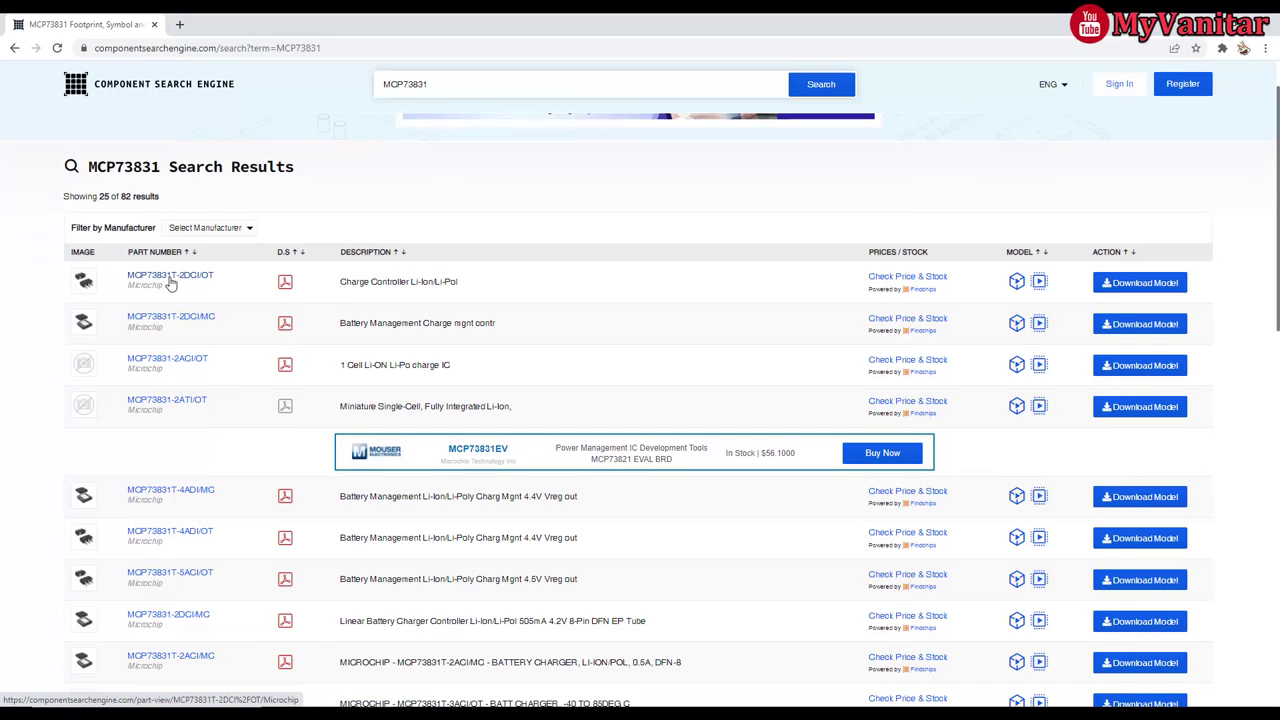
mouse_move(82, 287)
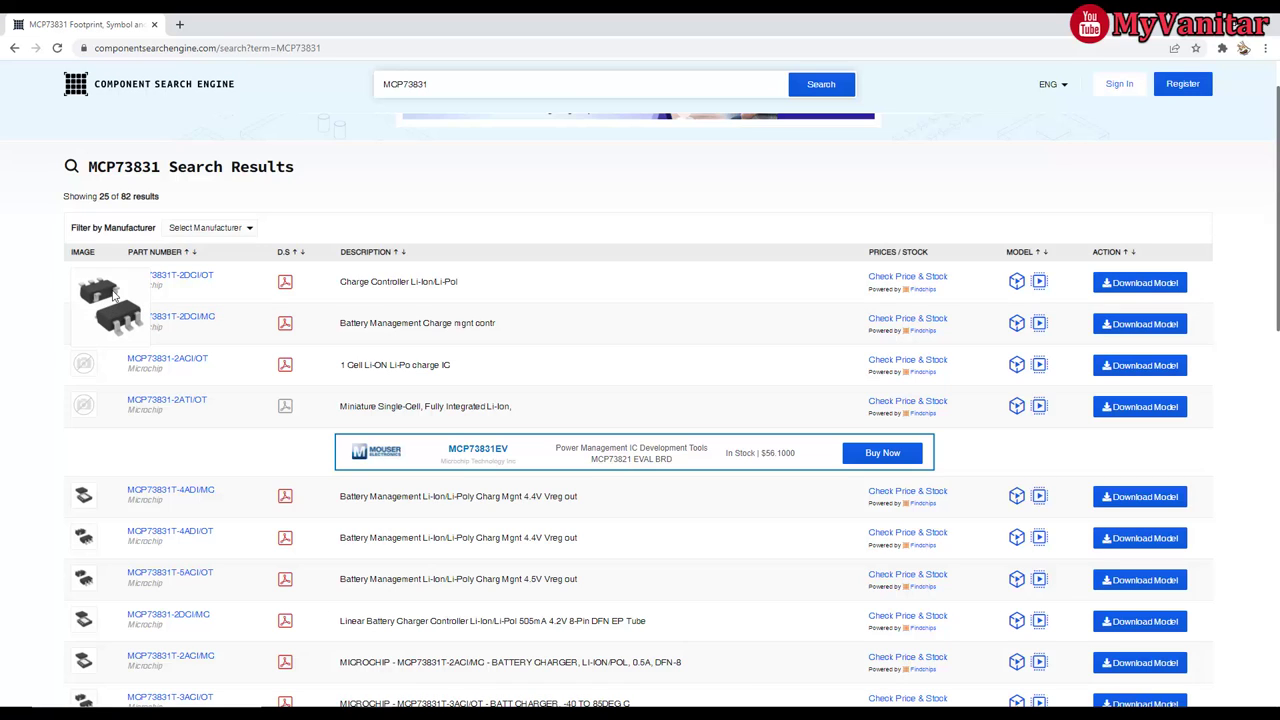
Open the MCP73831T-2DCI/OT part page and scroll through its details
left_click(180, 285)
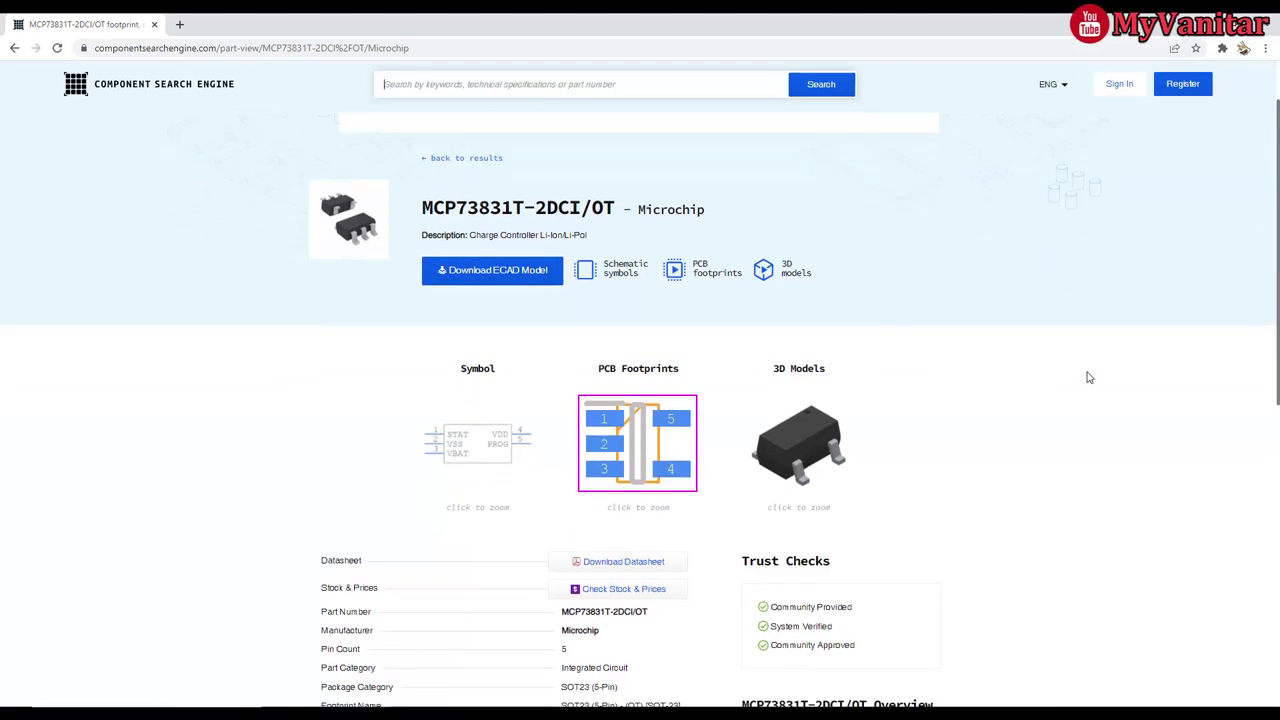
scroll(1088, 374, "down", 1)
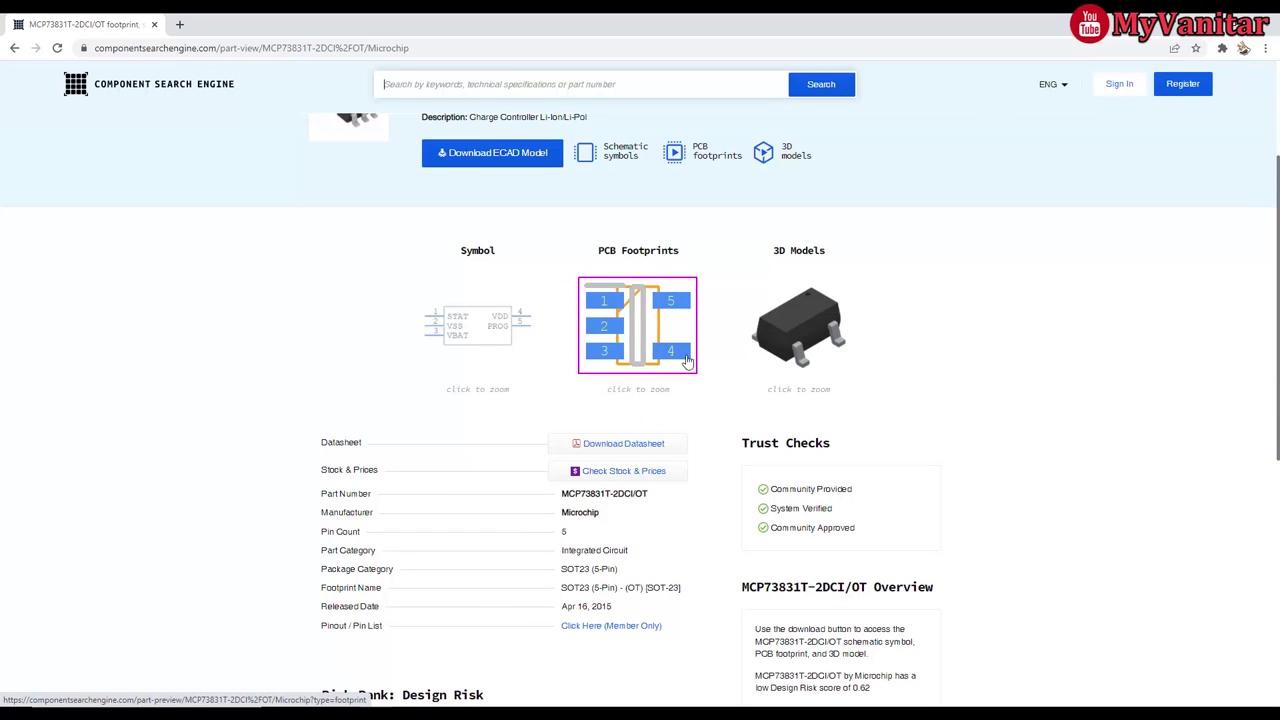
scroll(952, 434, "down", 1)
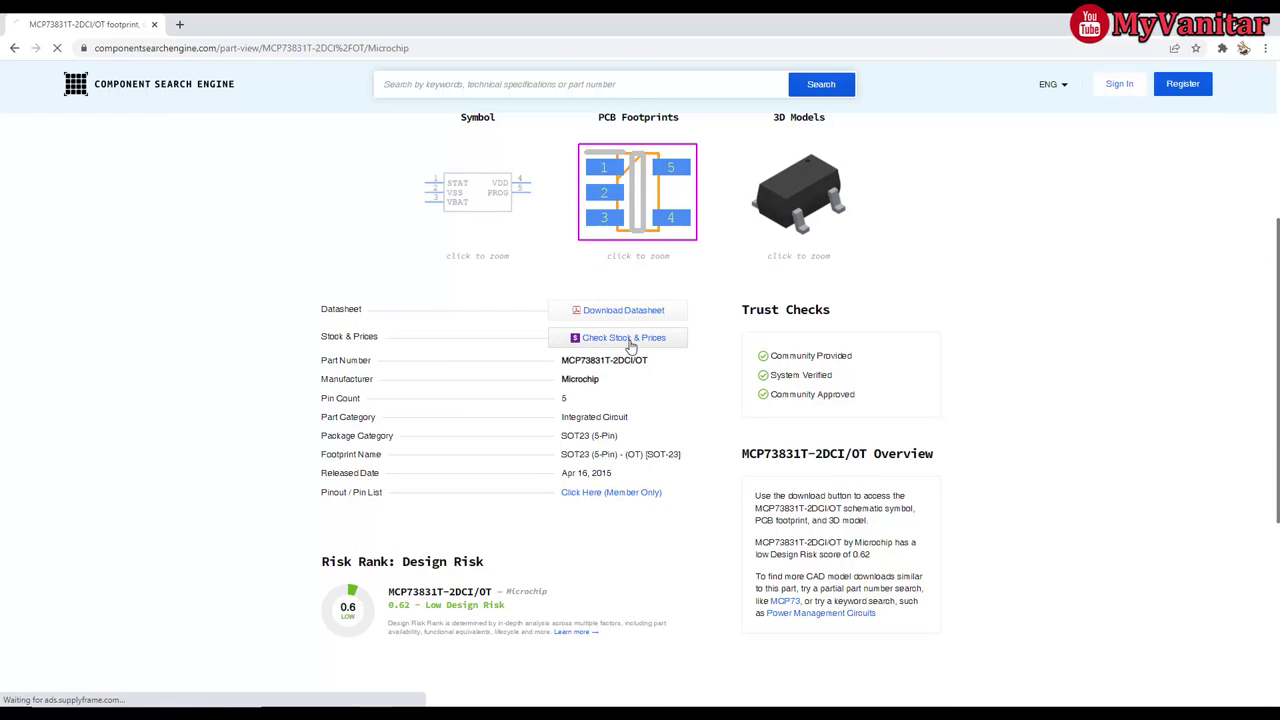
Browse its Price & Stock listing of 15 distributors, expanding Avnet Europe's price breaks
left_click(630, 345)
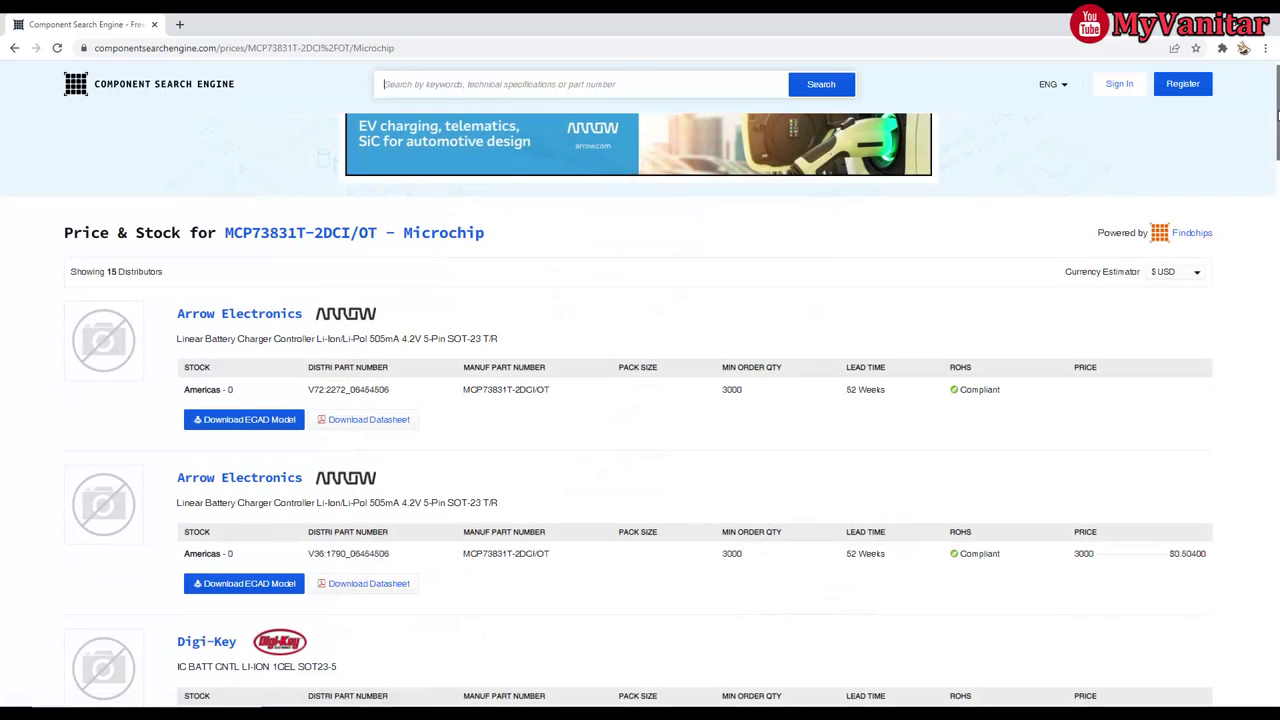
left_click_drag(1277, 117, 1277, 193)
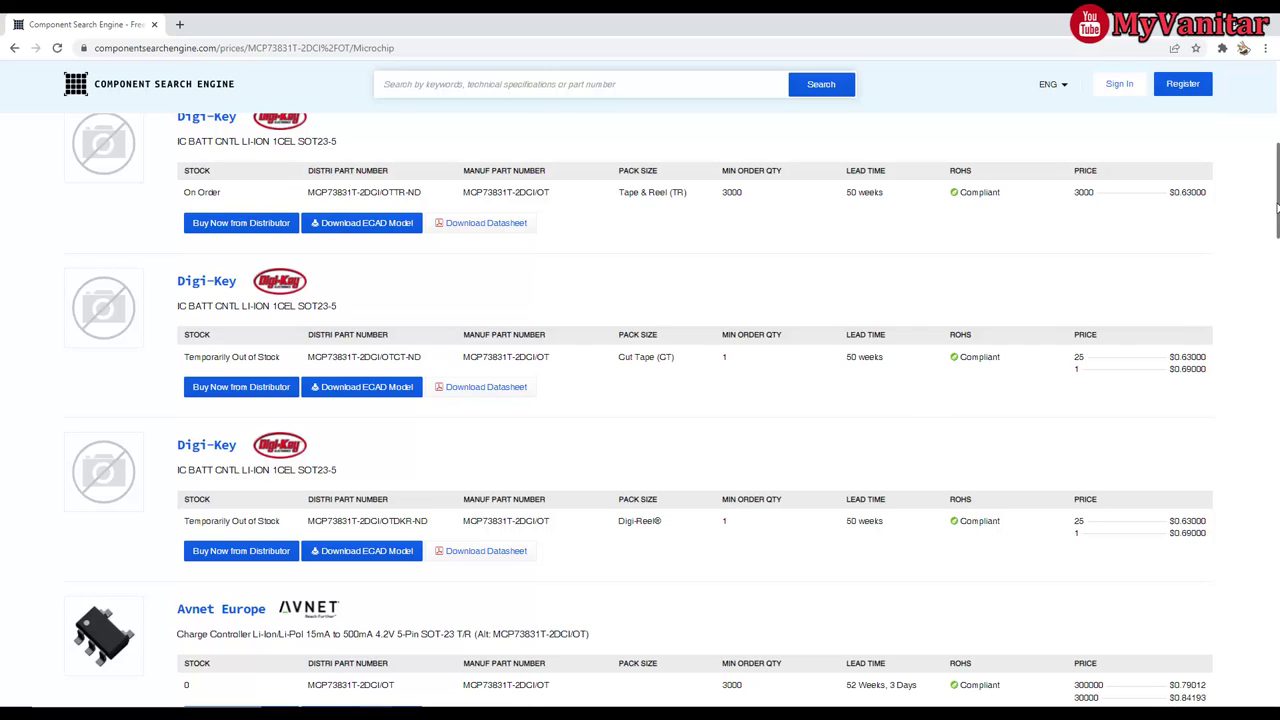
left_click_drag(1276, 206, 1276, 231)
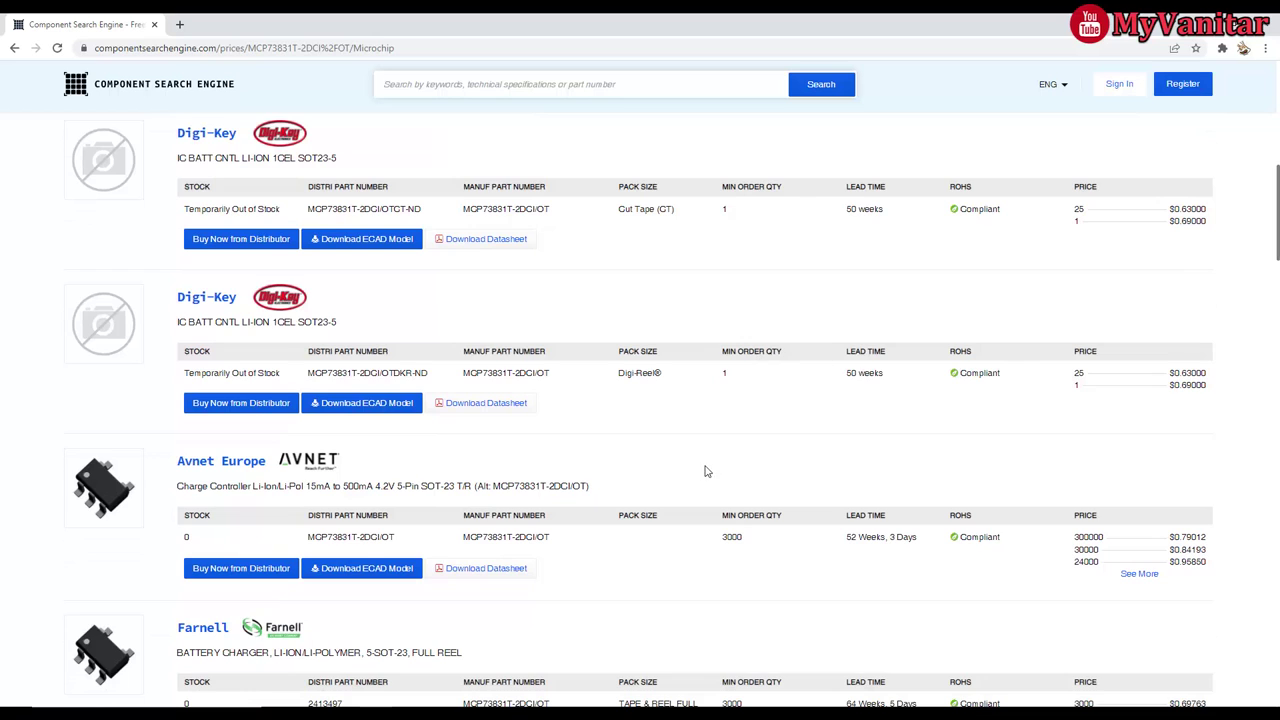
scroll(706, 471, "down", 2)
scroll(775, 270, "up", 3)
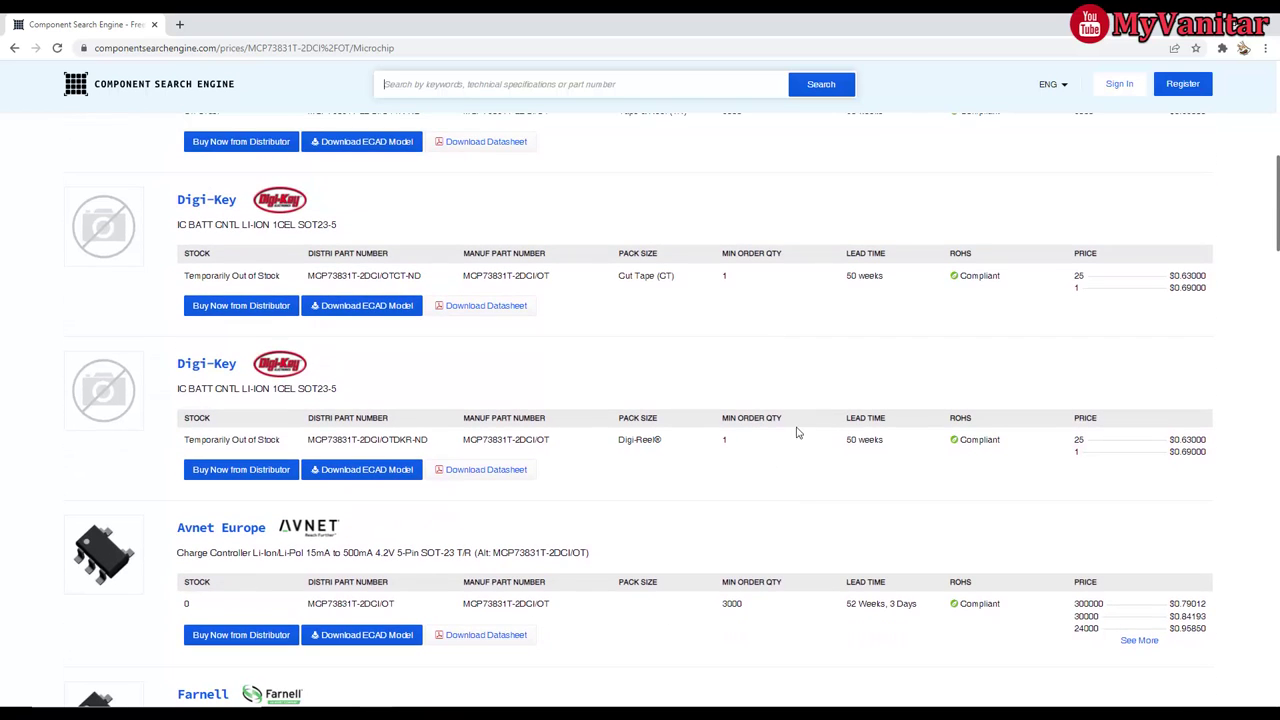
scroll(771, 557, "down", 3)
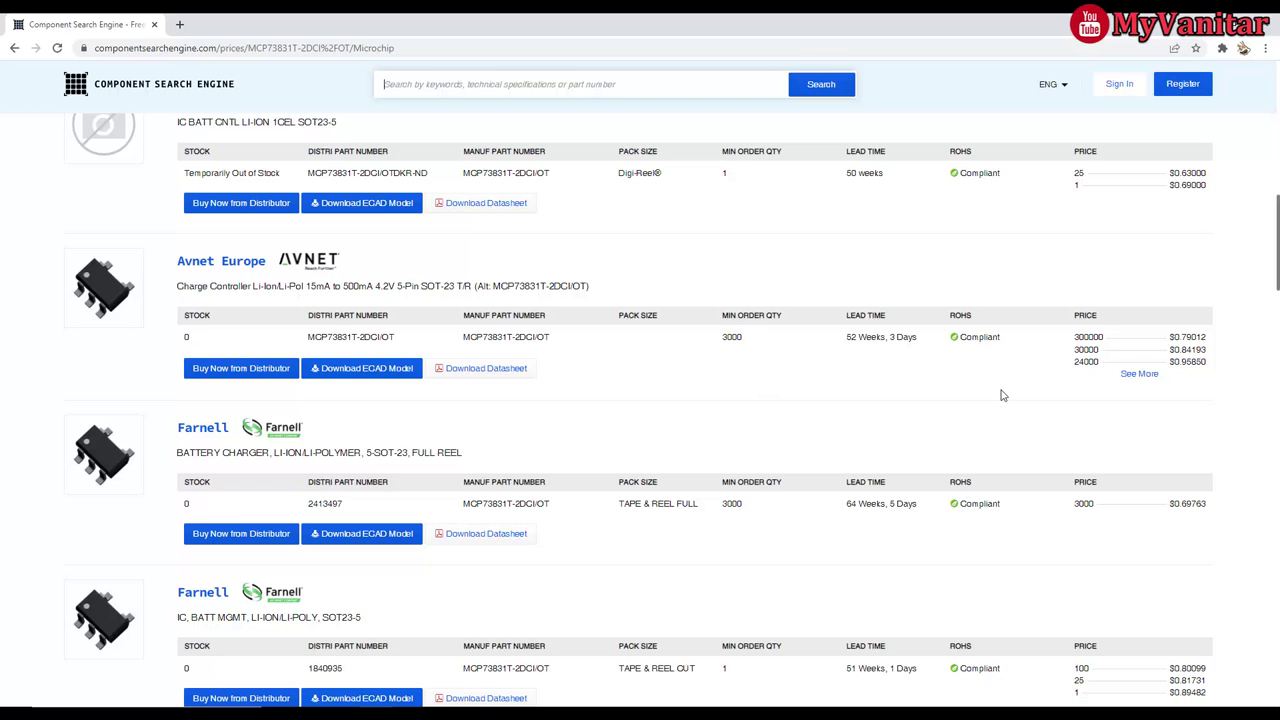
left_click(1137, 378)
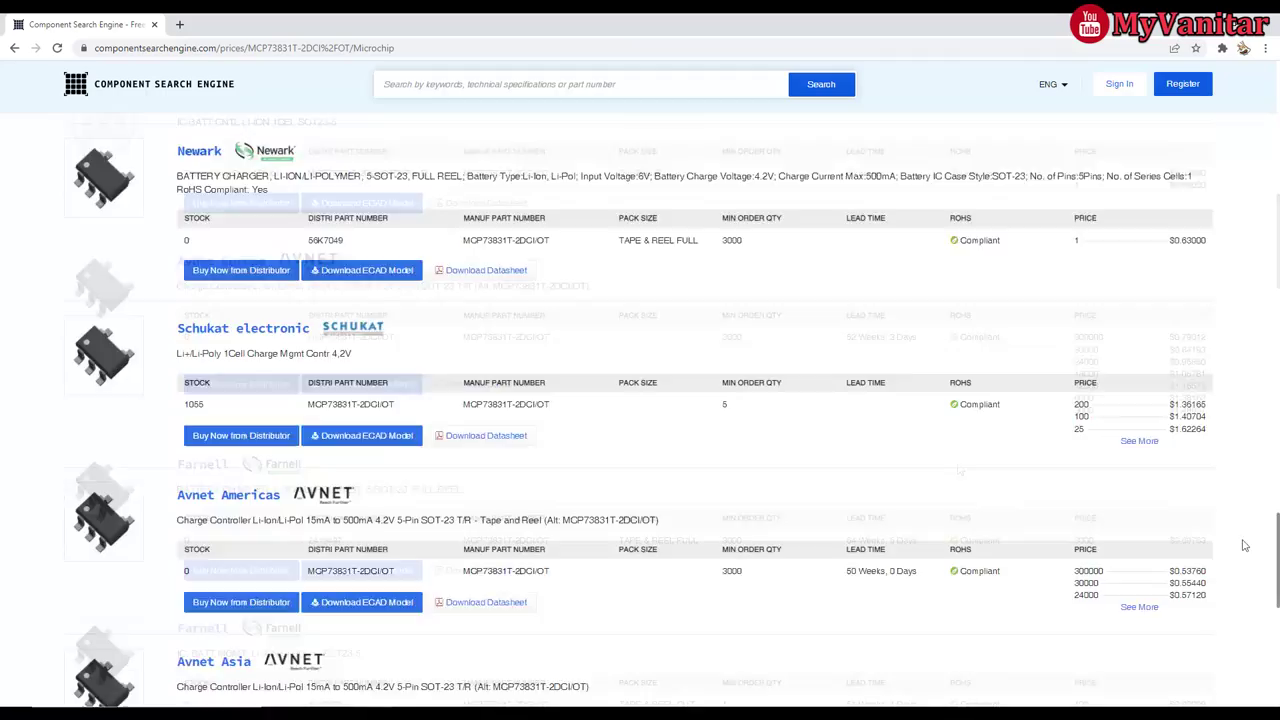
left_click_drag(1245, 545, 1240, 180)
scroll(955, 287, "up", 3)
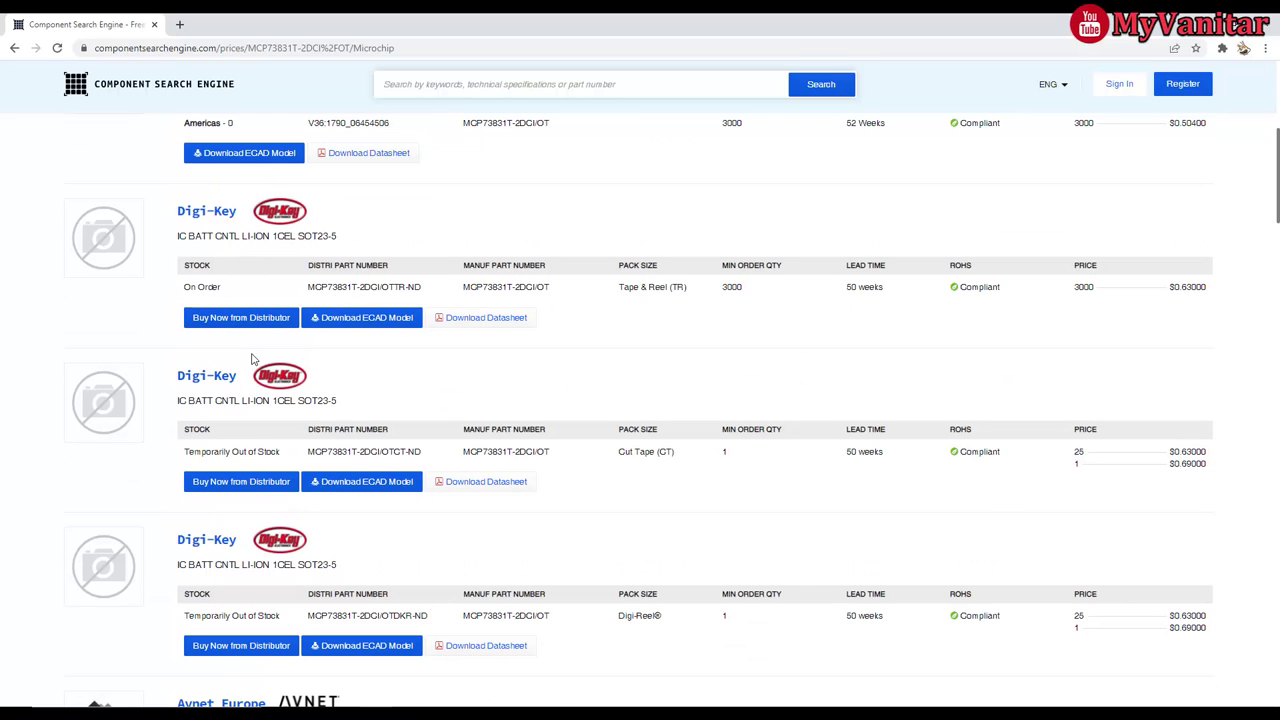
scroll(237, 348, "up", 5)
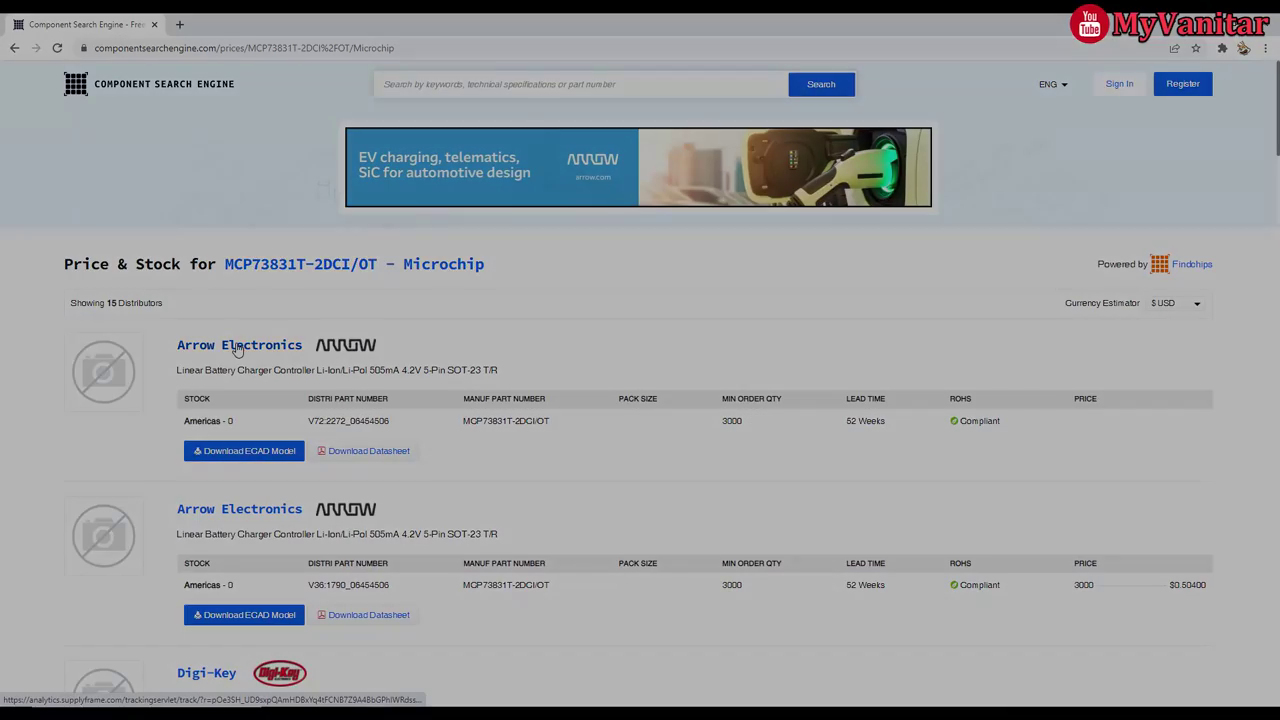